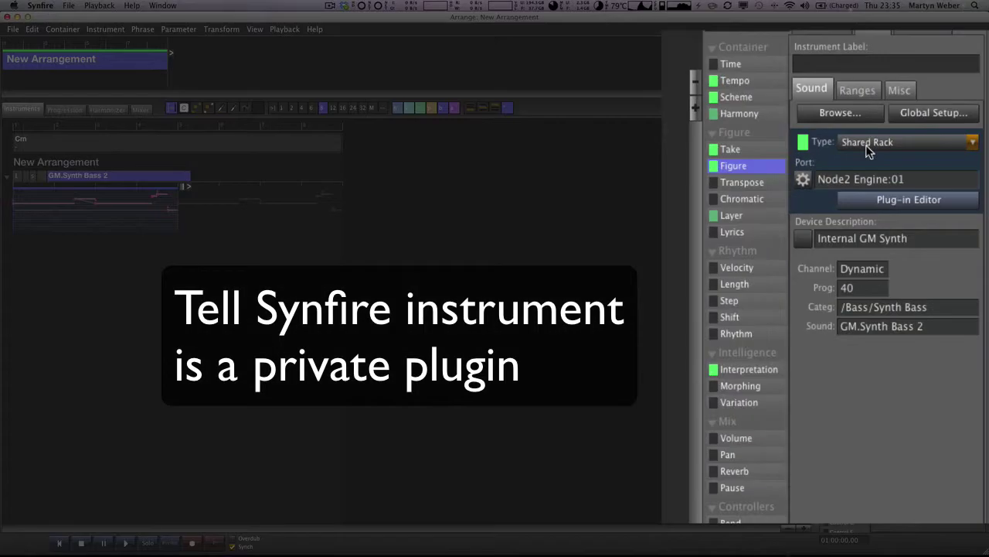
# Step: Make the bass instrument a private Plug-in and take over the reserved DAW1 Live:01 port for this project
pyautogui.click(869, 143)
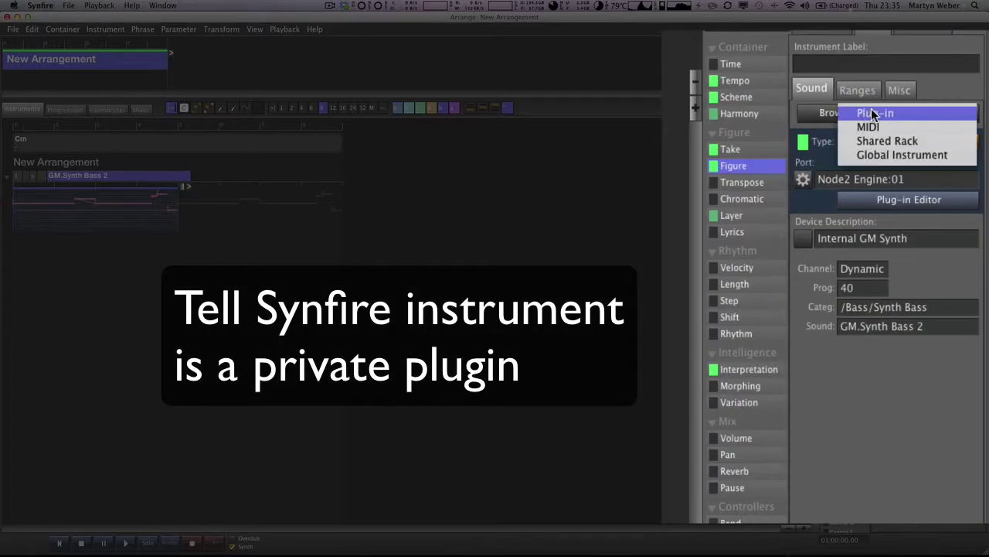
pyautogui.click(873, 114)
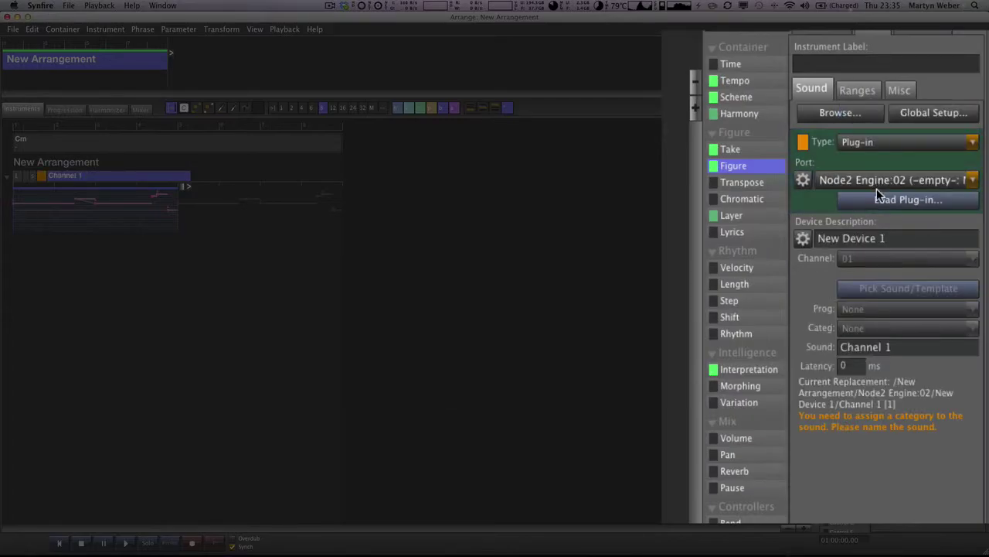
pyautogui.click(870, 183)
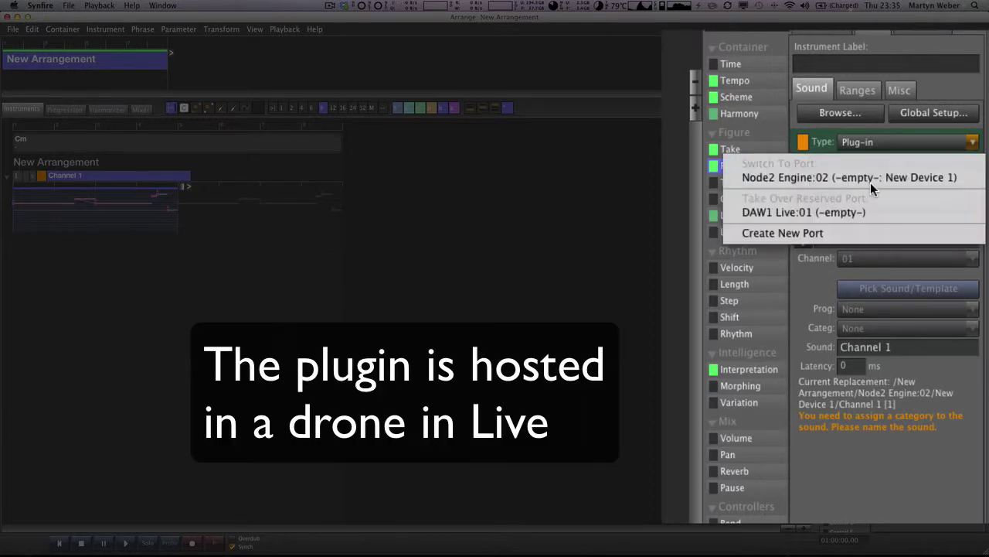
pyautogui.click(842, 211)
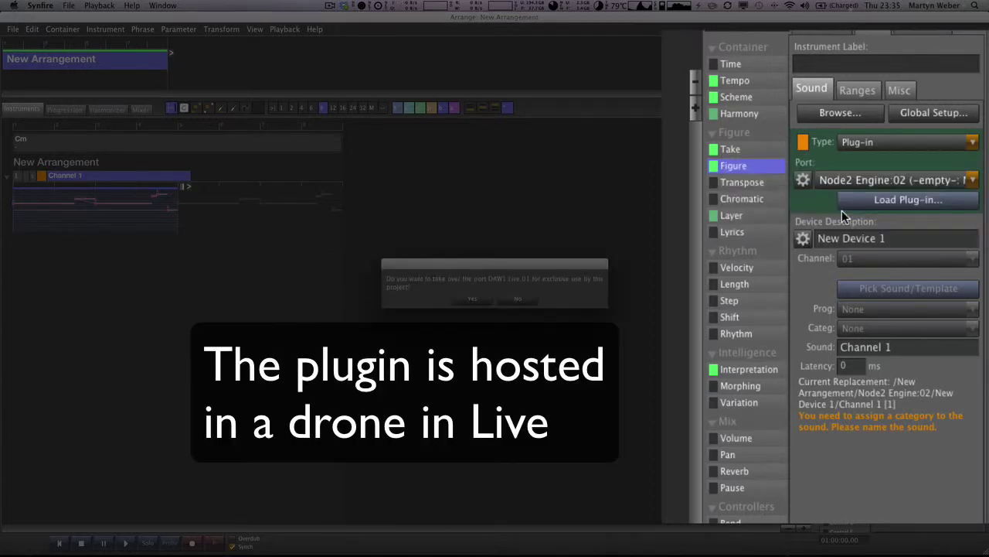
pyautogui.click(471, 300)
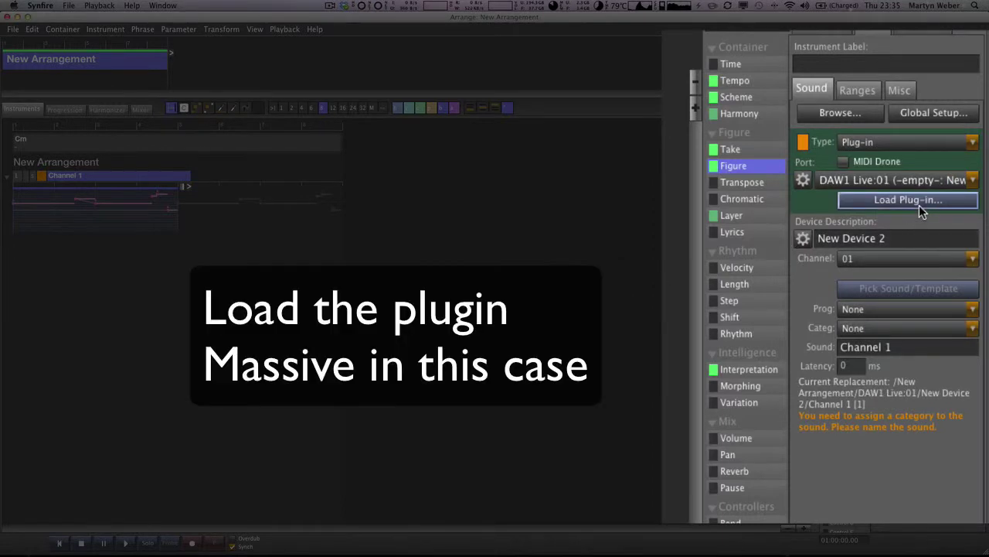
# Step: Load the VST instrument Massive into the DAW1 Live:01 port
pyautogui.click(919, 204)
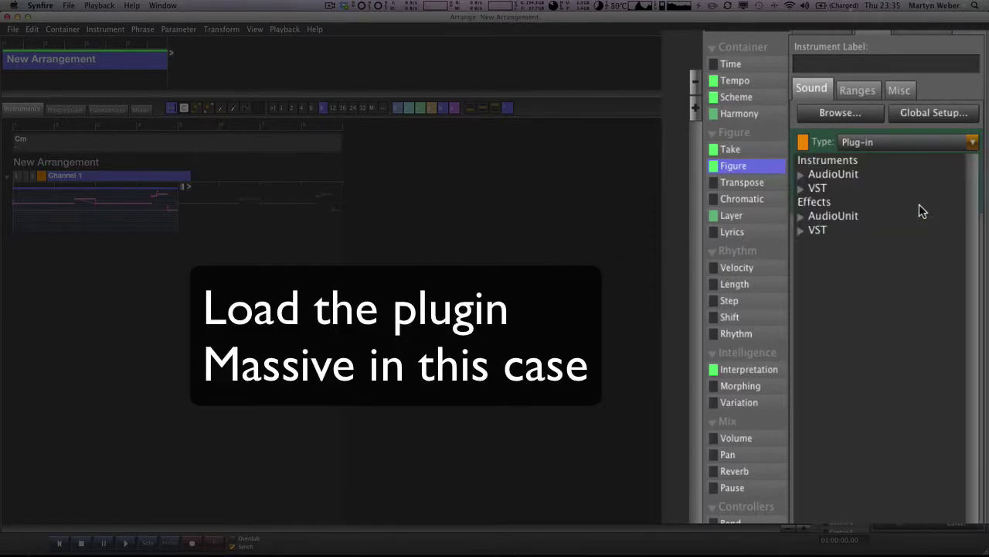
pyautogui.click(801, 188)
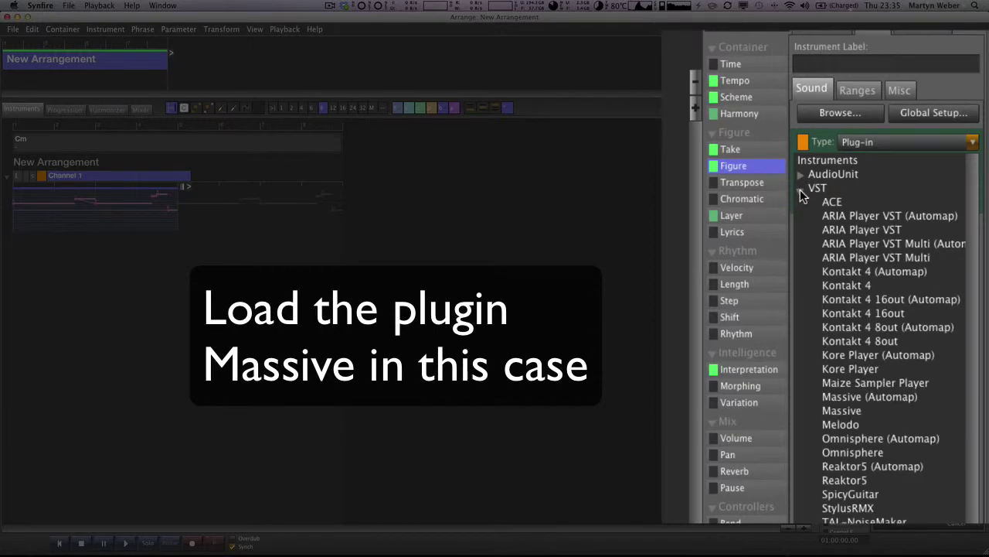
pyautogui.click(831, 410)
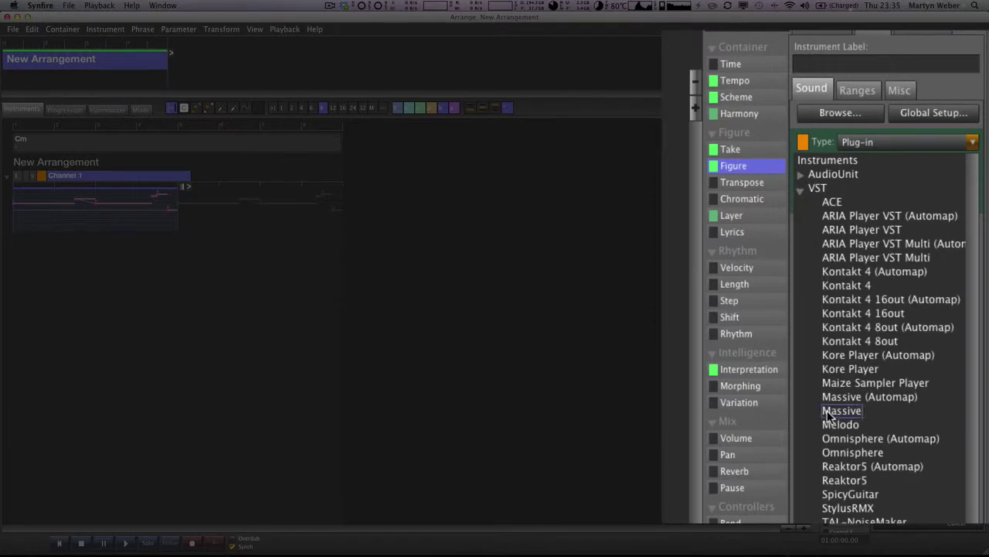
pyautogui.click(900, 523)
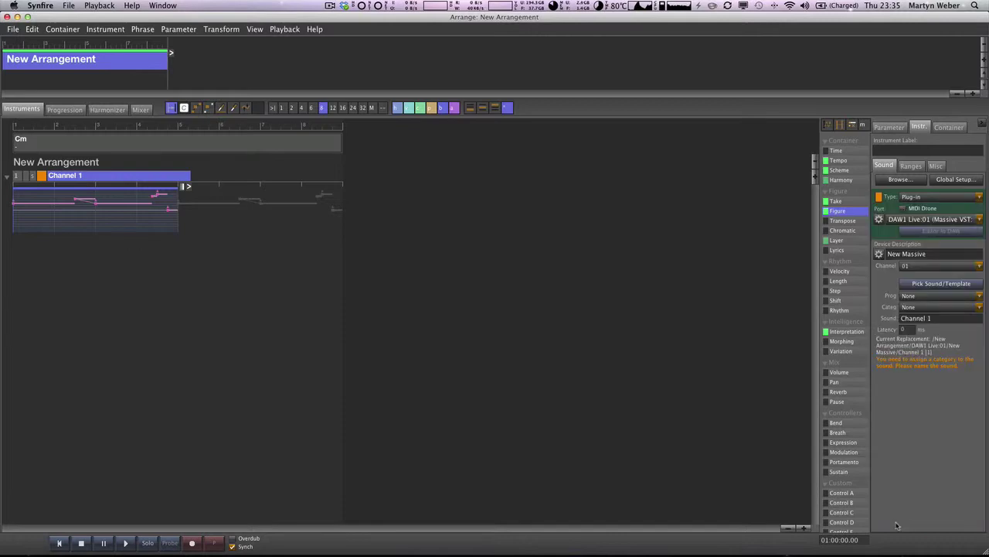
# Step: Switch to Live, open the Massive editor in the Cognitone Drone, and load the "chilled wobbles" sound
pyautogui.press('super+Tab')
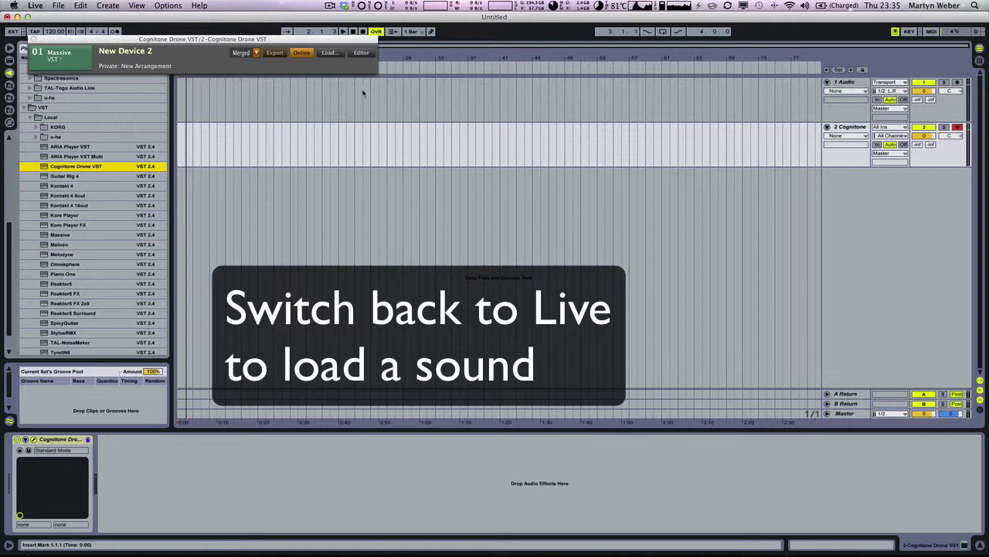
pyautogui.click(360, 53)
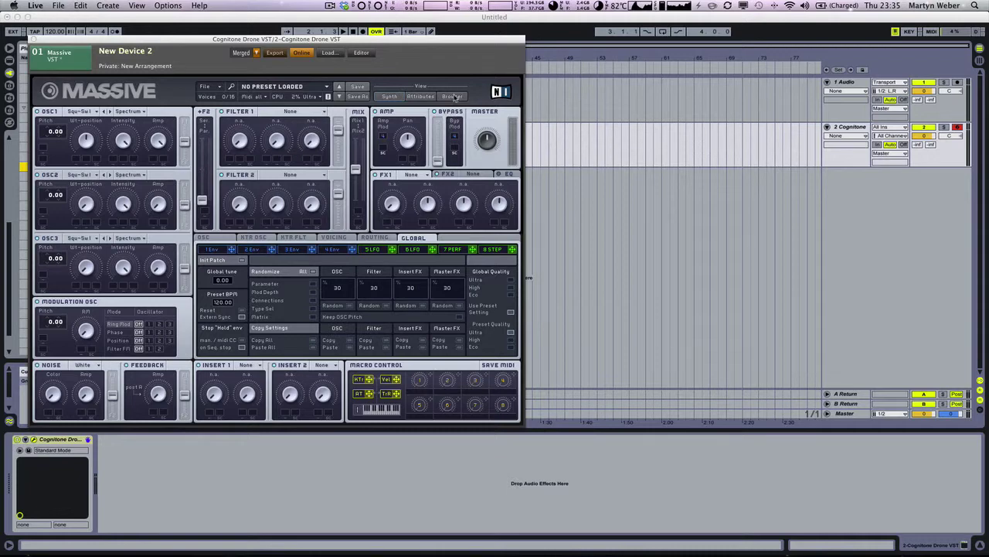
pyautogui.click(453, 96)
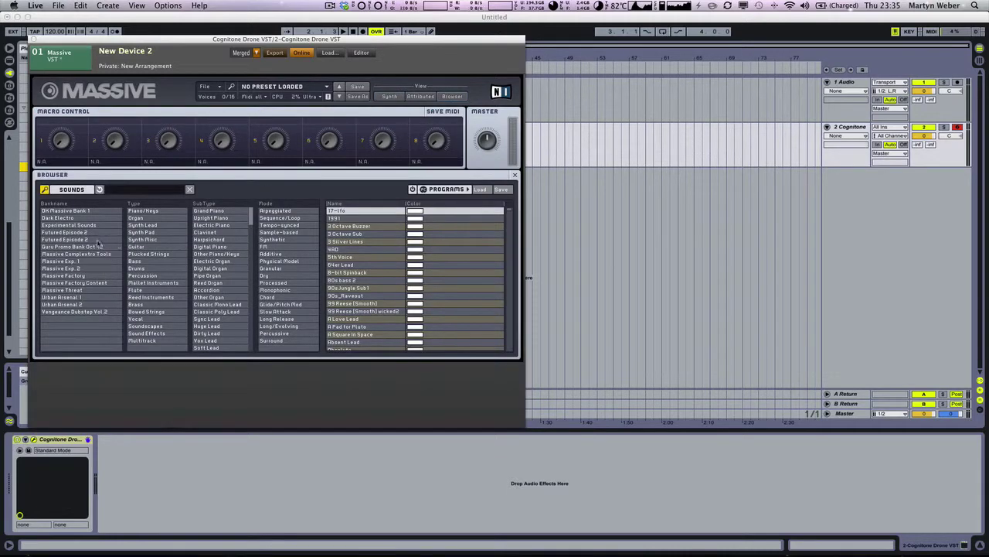
pyautogui.click(83, 193)
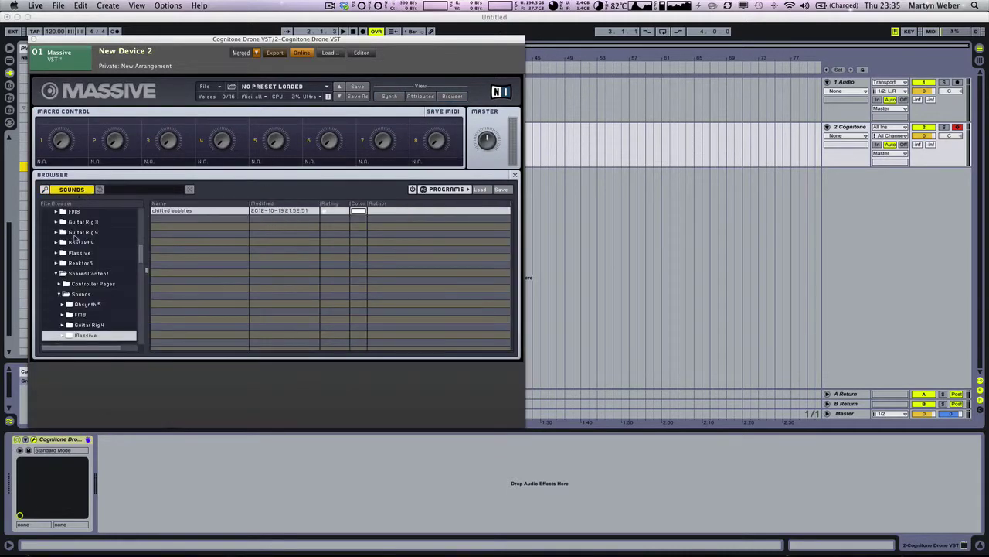
pyautogui.doubleClick(183, 211)
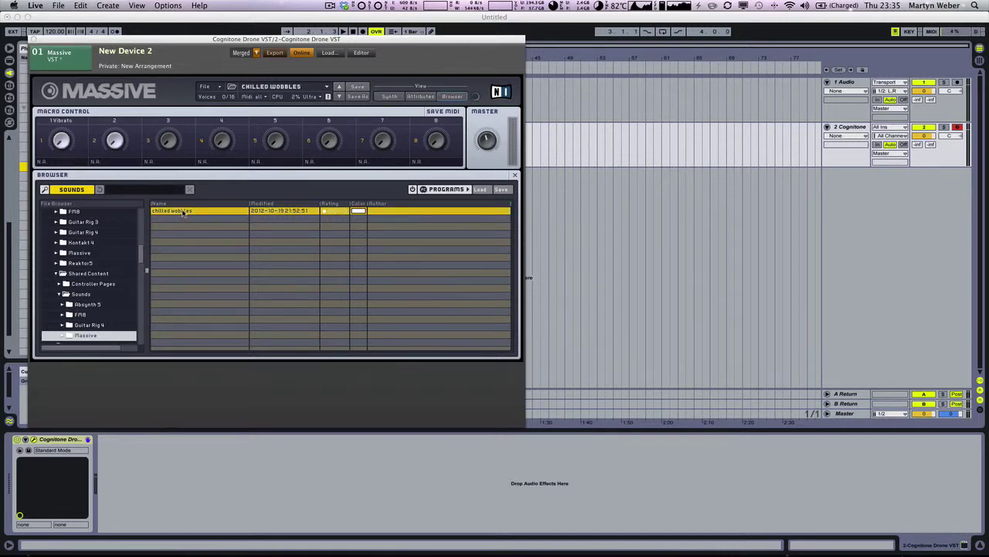
pyautogui.click(83, 193)
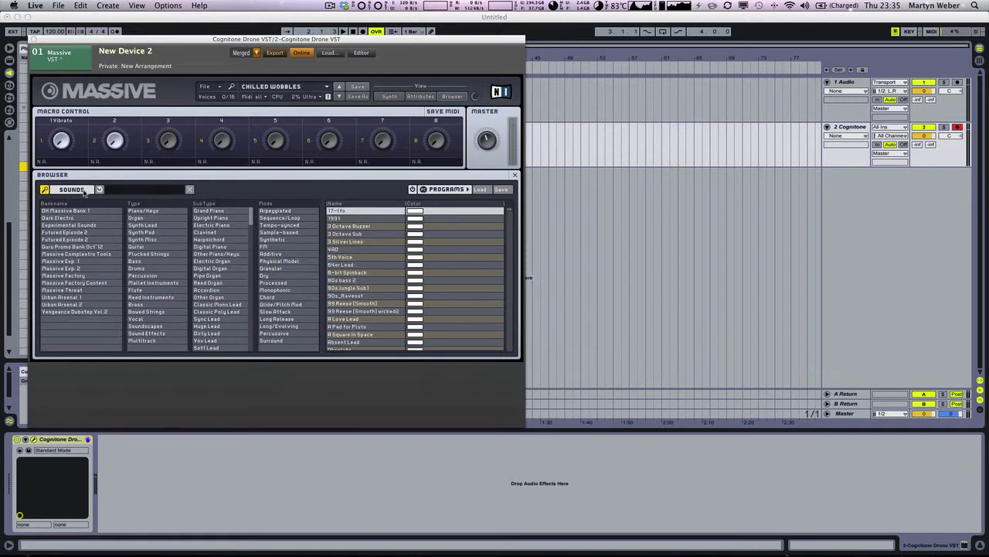
# Step: Return Massive to its synth view and examine the rate ratio of 7 LFO
pyautogui.click(389, 96)
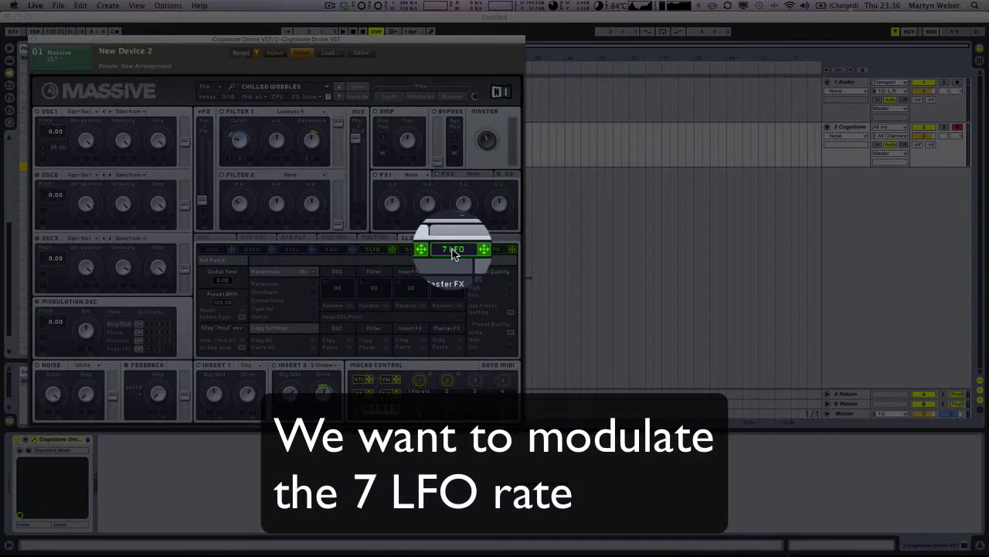
pyautogui.click(454, 250)
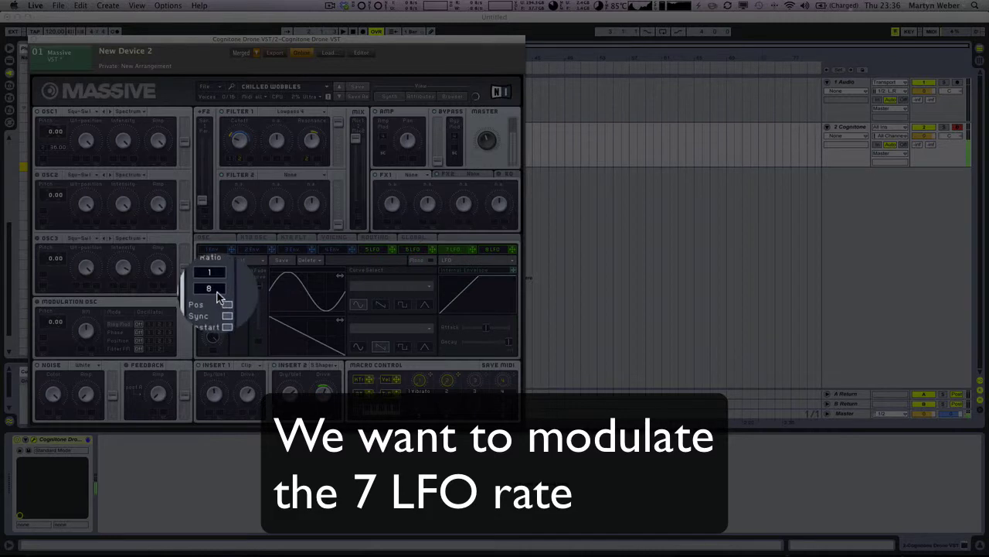
pyautogui.moveTo(217, 292); pyautogui.dragTo(215, 293)
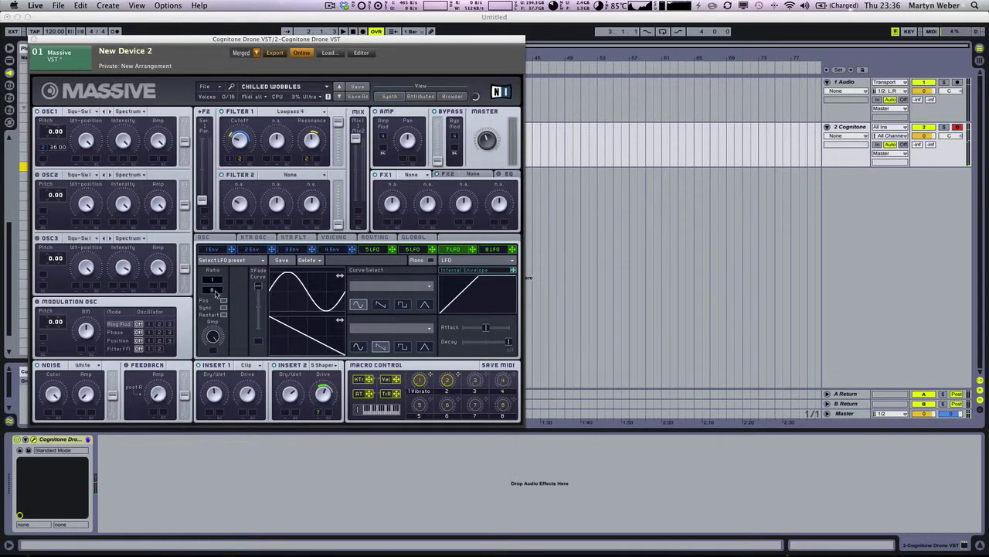
# Step: Switch back to Synfire and assign the sound category /Bass/Synth Bass to the Massive instrument
pyautogui.press('super+Tab')
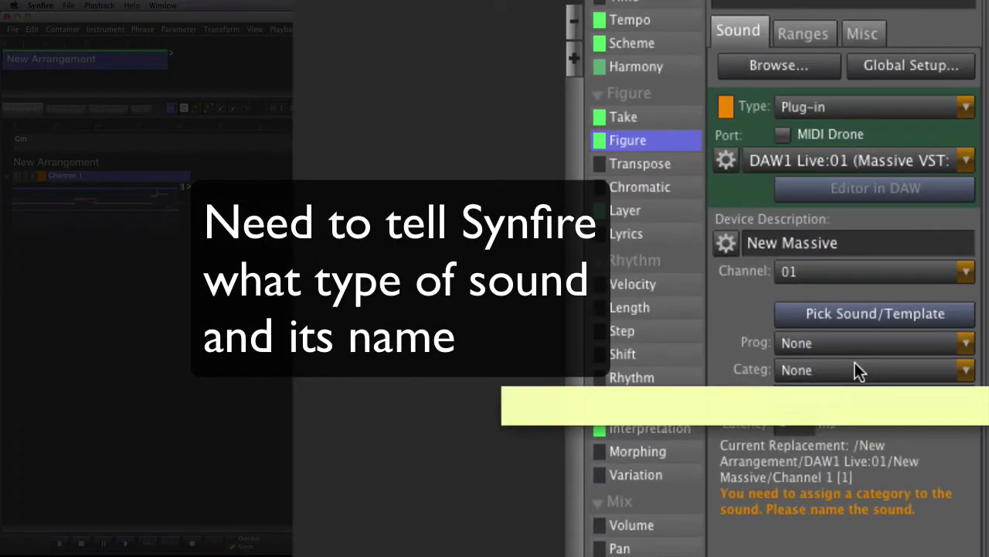
pyautogui.click(939, 307)
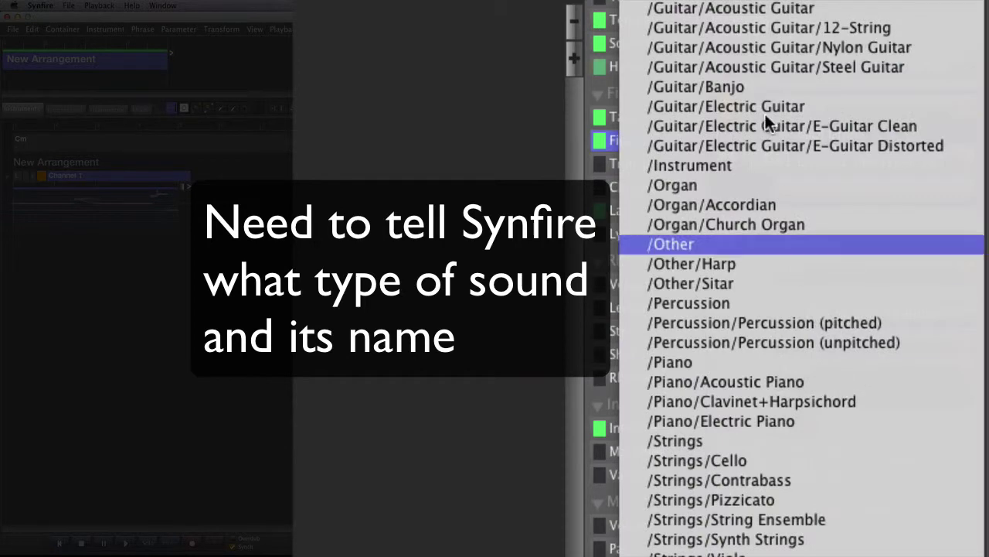
pyautogui.click(734, 2)
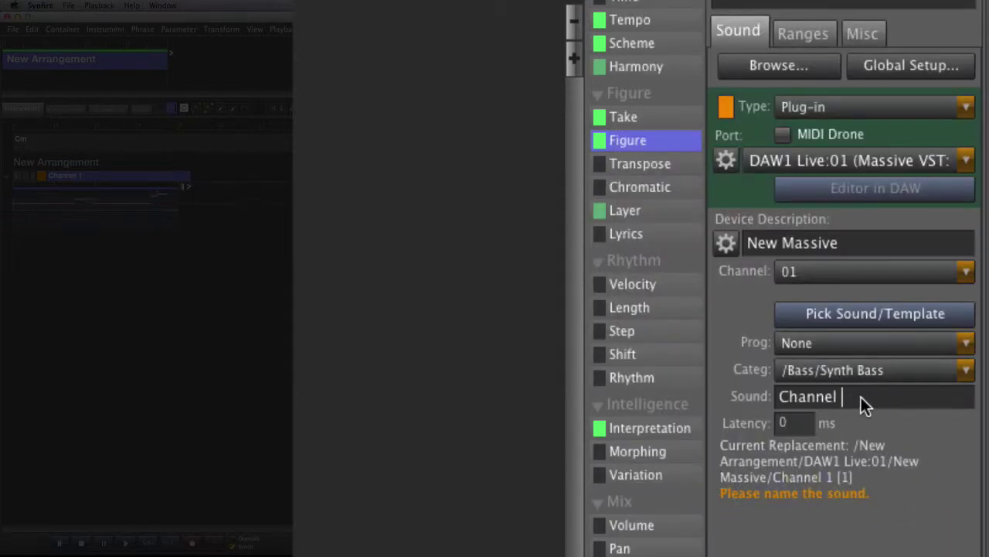
# Step: Rename the sound of the Massive instrument as Wobble Bass
pyautogui.press('BackSpace')
pyautogui.press('BackSpace')
pyautogui.press('BackSpace')
pyautogui.press('BackSpace')
pyautogui.press('BackSpace')
pyautogui.press('BackSpace')
pyautogui.press('BackSpace')
pyautogui.press('BackSpace')
pyautogui.write('Wo')
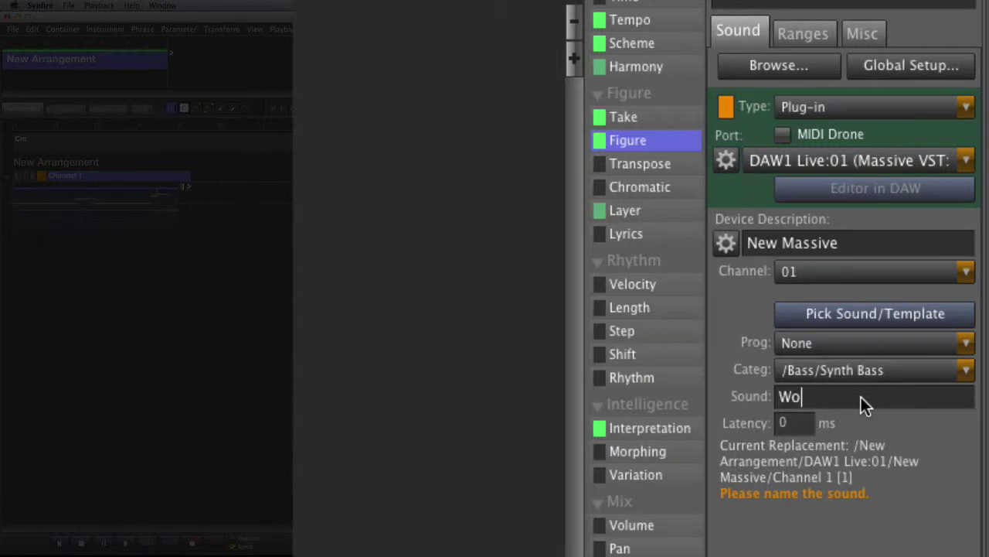
pyautogui.write('bble Bass')
pyautogui.press('Return')
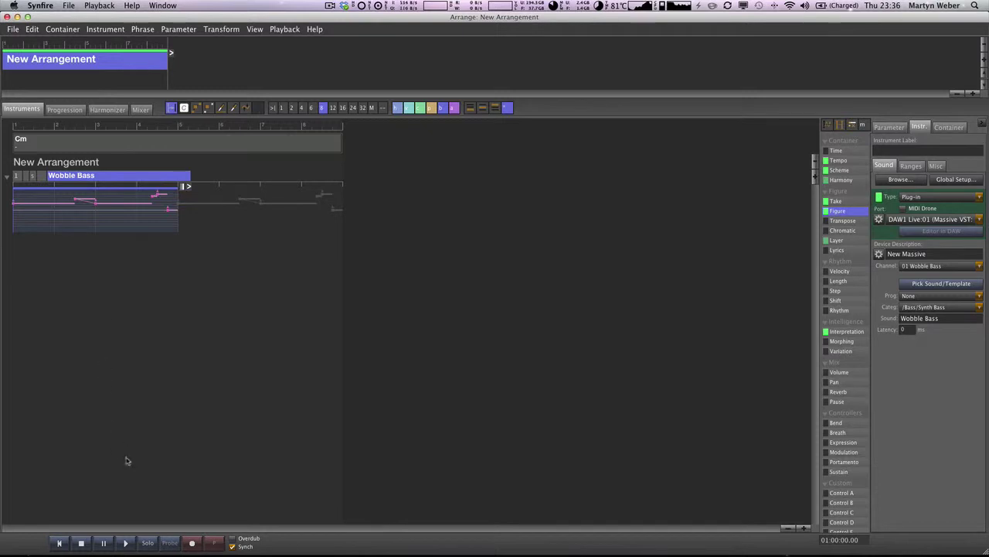
# Step: Play the arrangement to audition the Wobble Bass figure, and stop playback
pyautogui.click(124, 542)
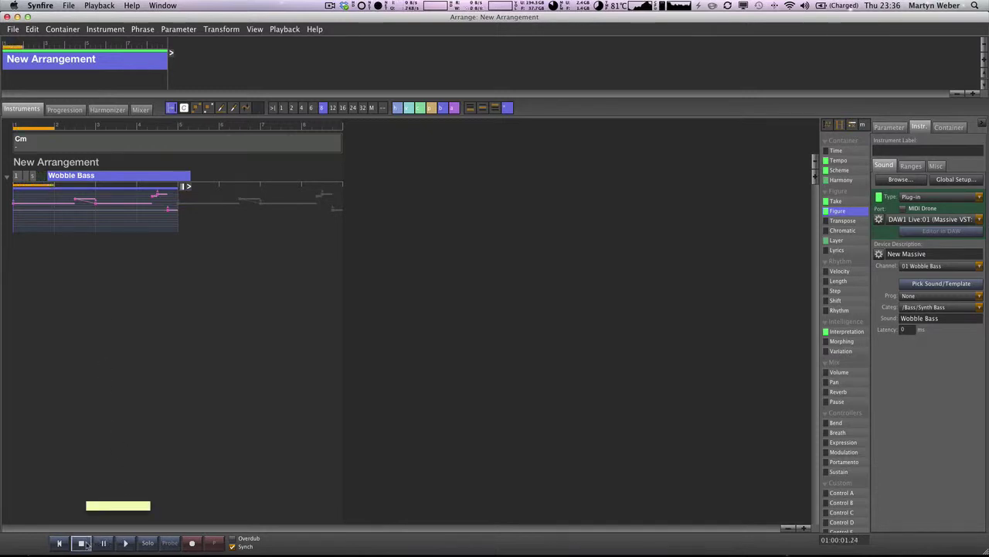
pyautogui.click(82, 543)
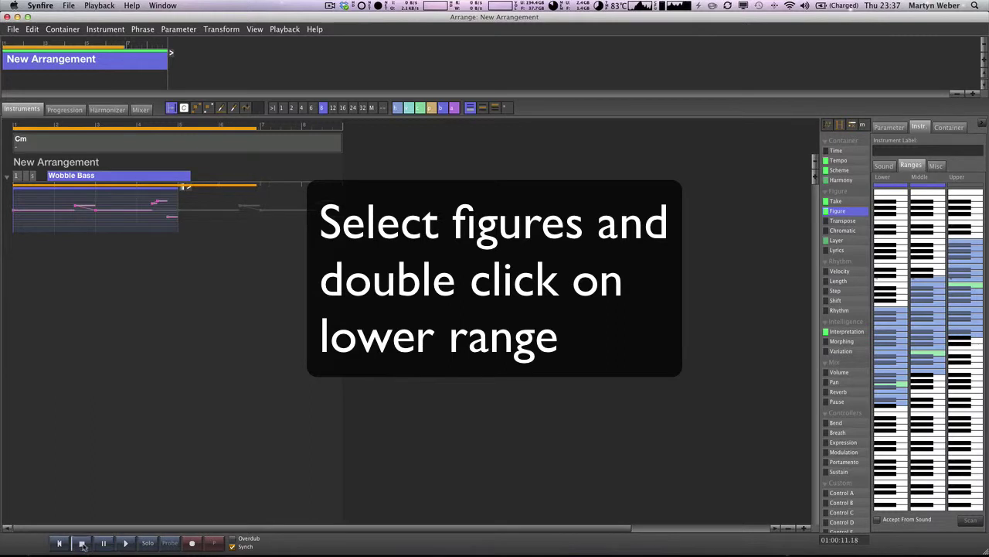
pyautogui.click(101, 543)
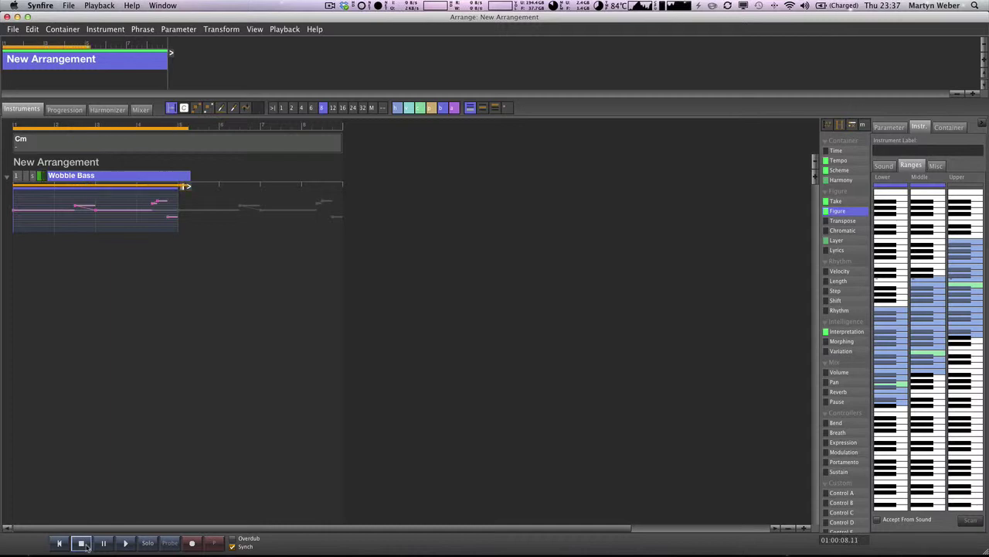
pyautogui.click(82, 544)
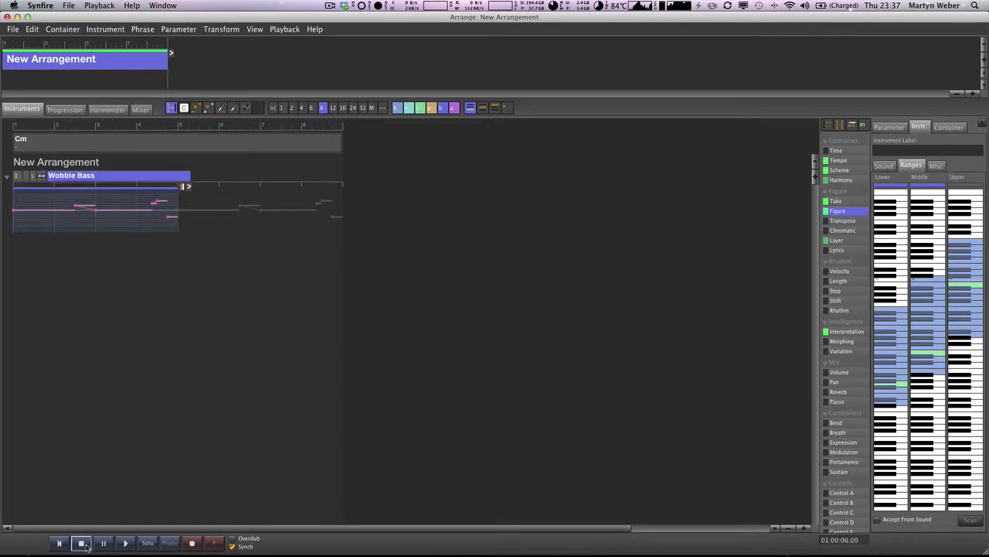
# Step: Open the custom controllers of the Wobble Bass instrument and name Controller A "Wobble Rate"
pyautogui.click(885, 166)
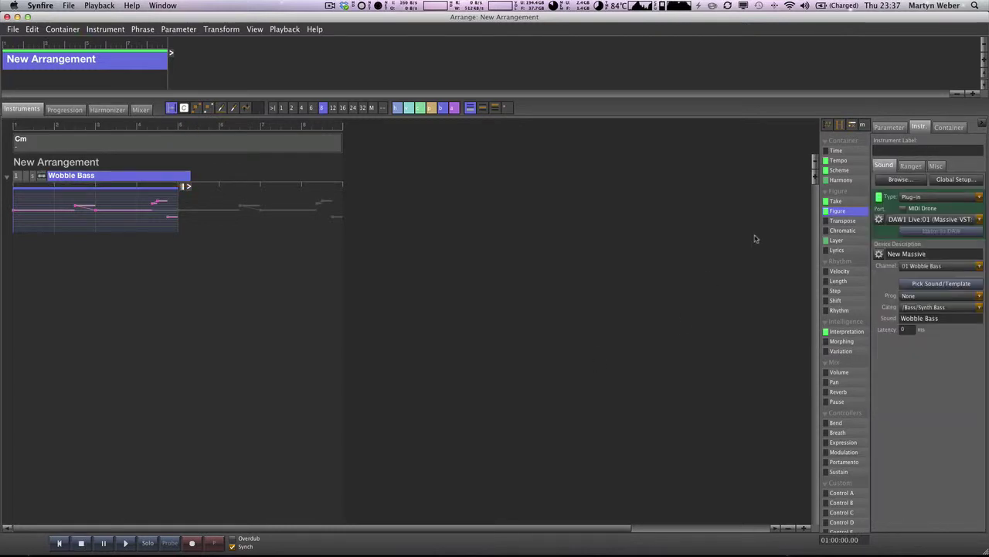
pyautogui.click(936, 167)
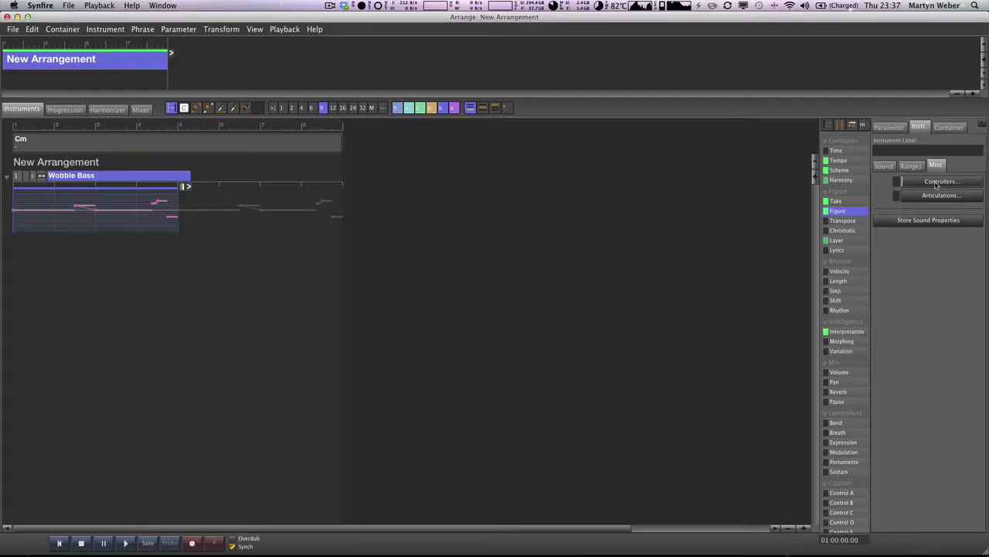
pyautogui.click(939, 183)
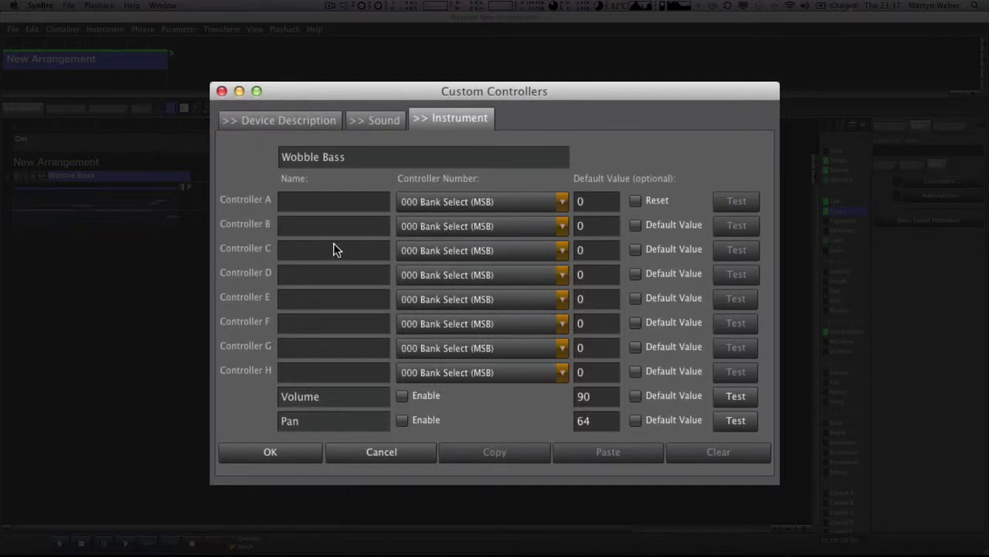
pyautogui.click(328, 201)
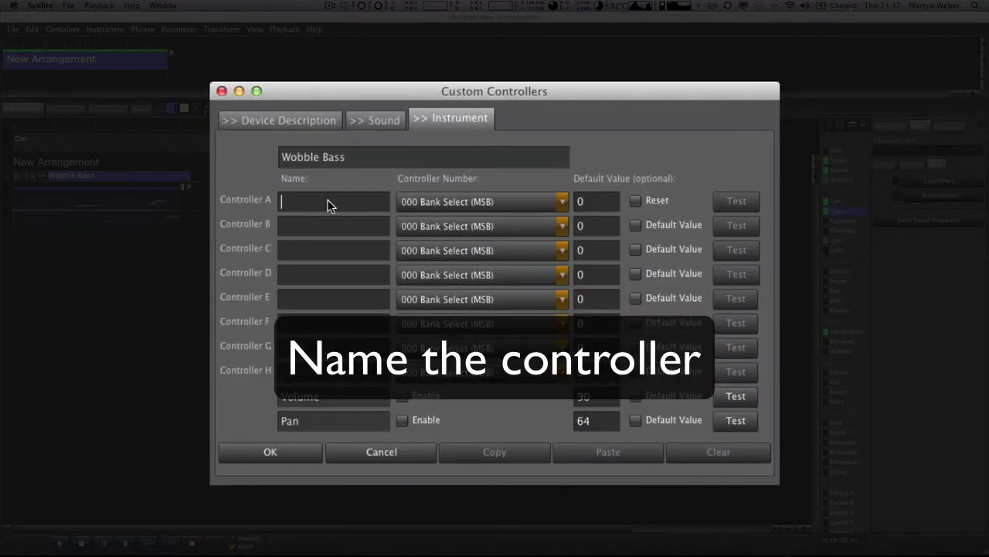
pyautogui.write('Wobble ')
pyautogui.write('B')
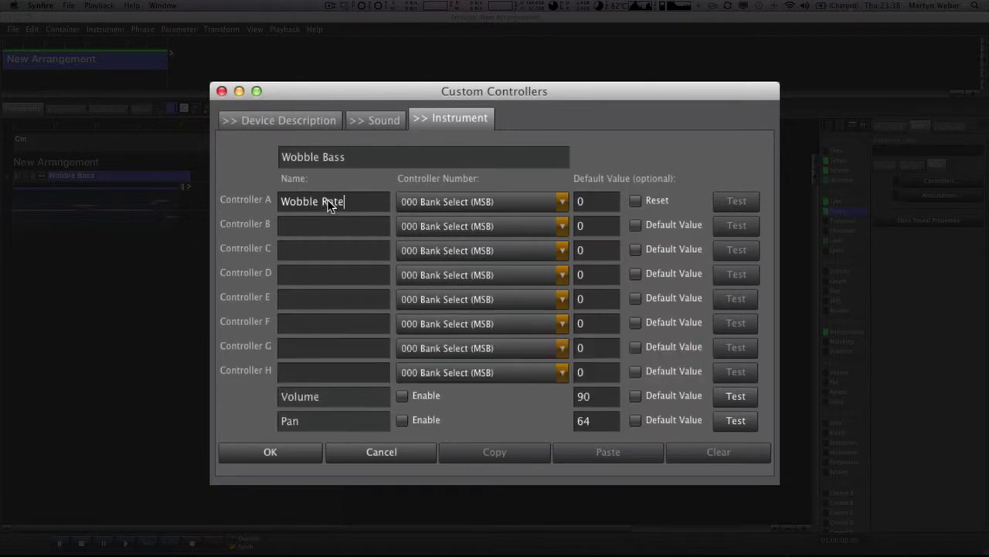
# Step: Assign controller number 020 to the Wobble Rate controller
pyautogui.click(563, 204)
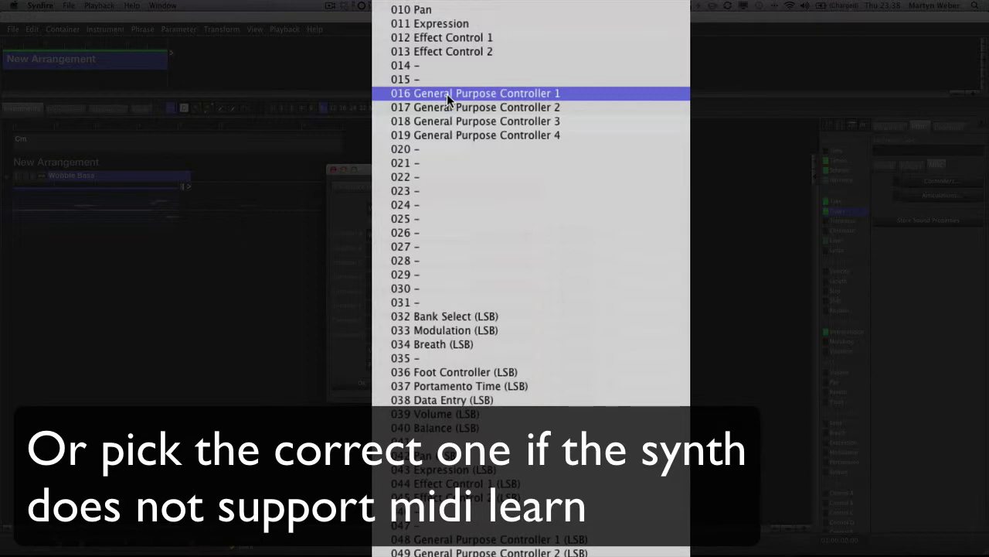
pyautogui.click(447, 93)
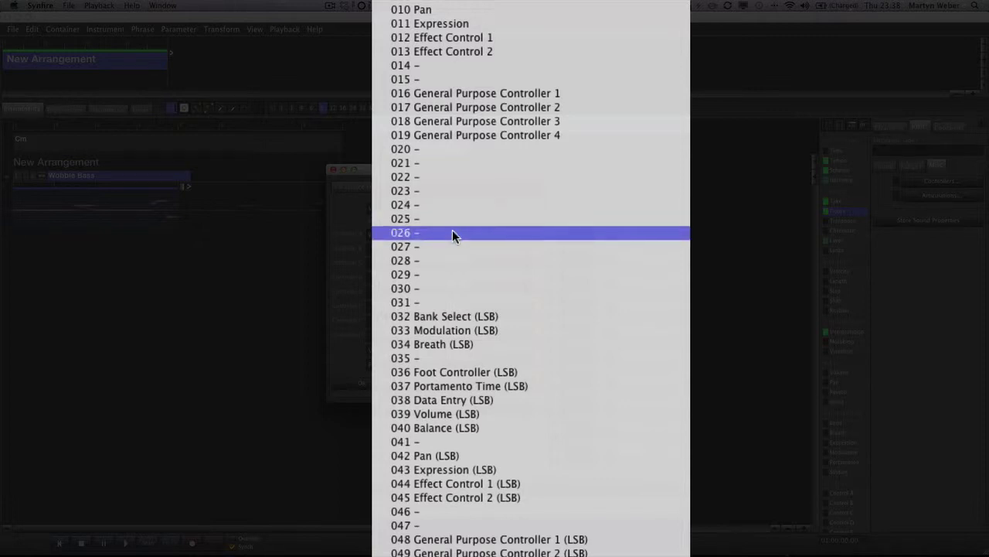
pyautogui.click(435, 149)
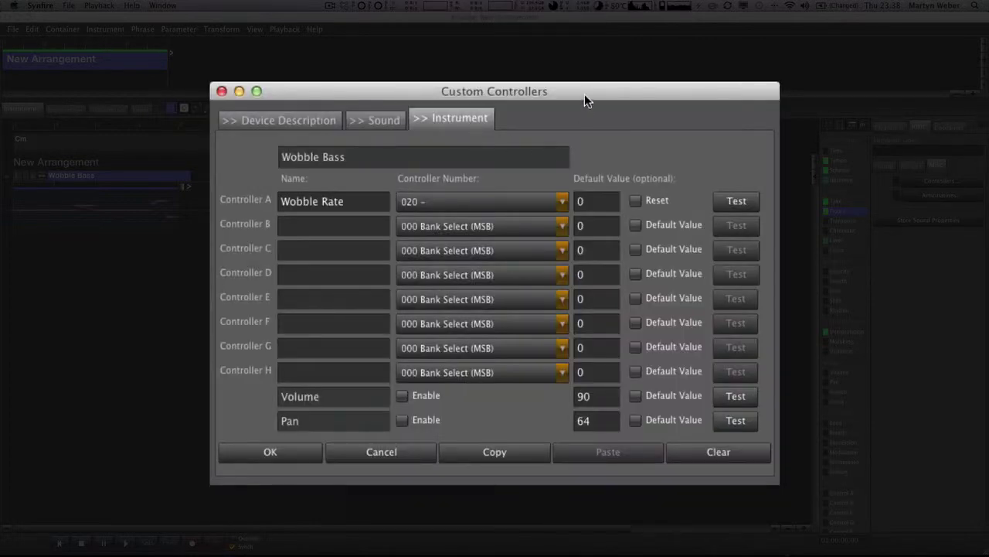
# Step: Switch to Live and start MIDI Learn on the lower ratio value of LFO 7 in Massive
pyautogui.moveTo(584, 94); pyautogui.dragTo(694, 97)
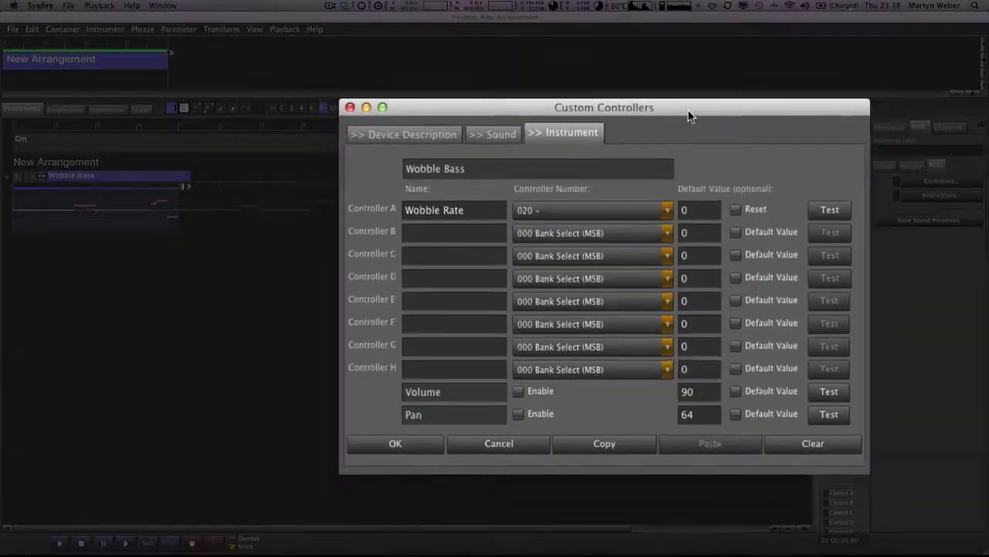
pyautogui.press('super+Tab')
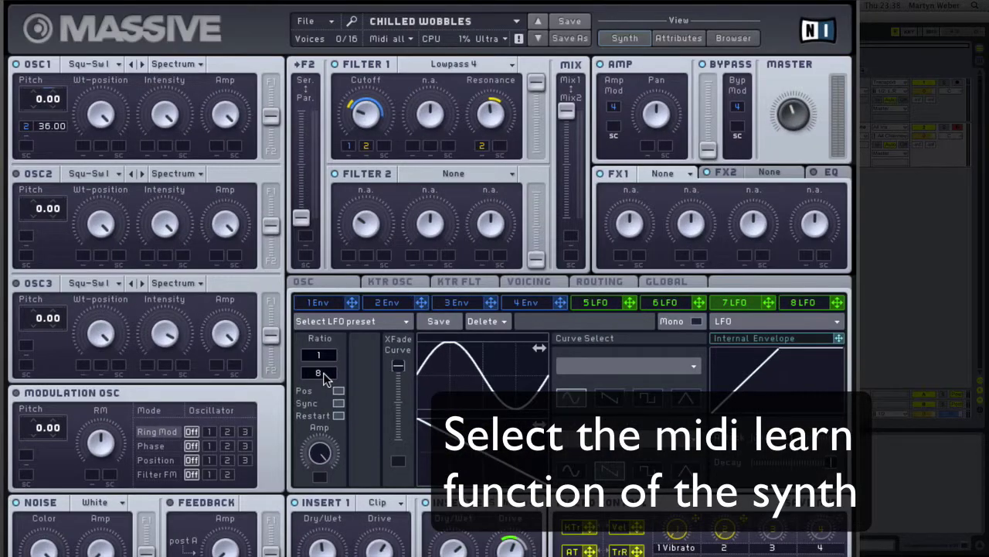
pyautogui.rightClick(323, 373)
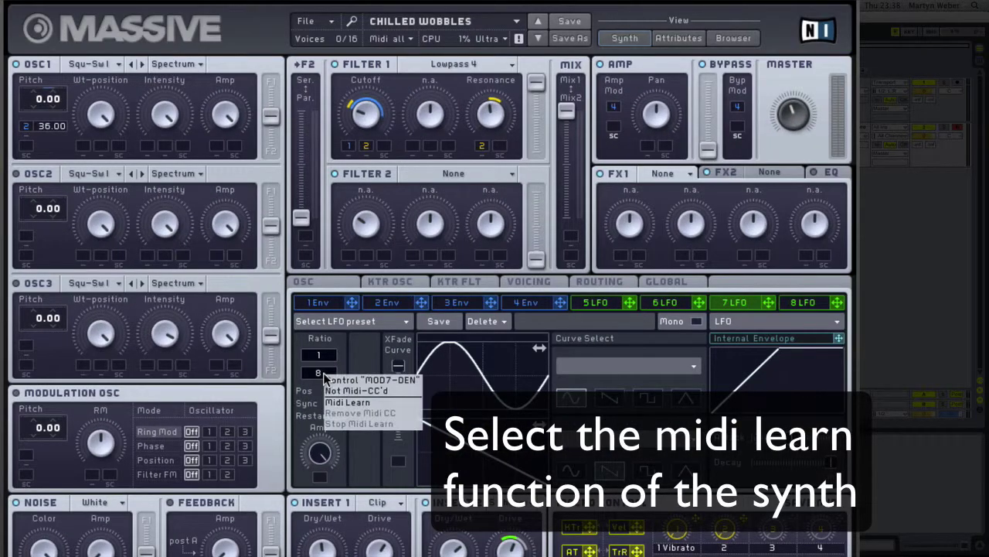
pyautogui.click(349, 407)
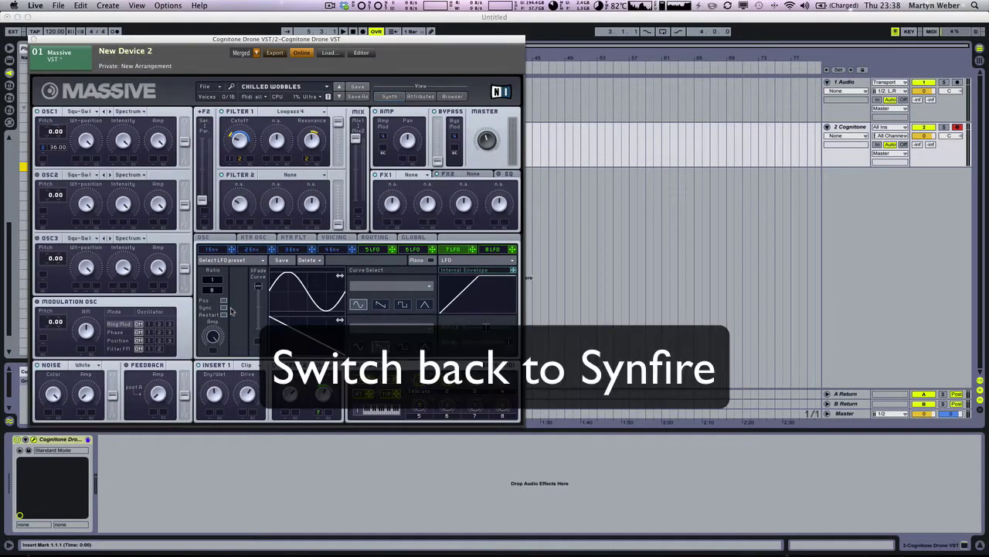
# Step: Switch back to Synfire, send a Wobble Rate test signal for Massive to learn, and accept the custom controllers
pyautogui.press('super+Tab')
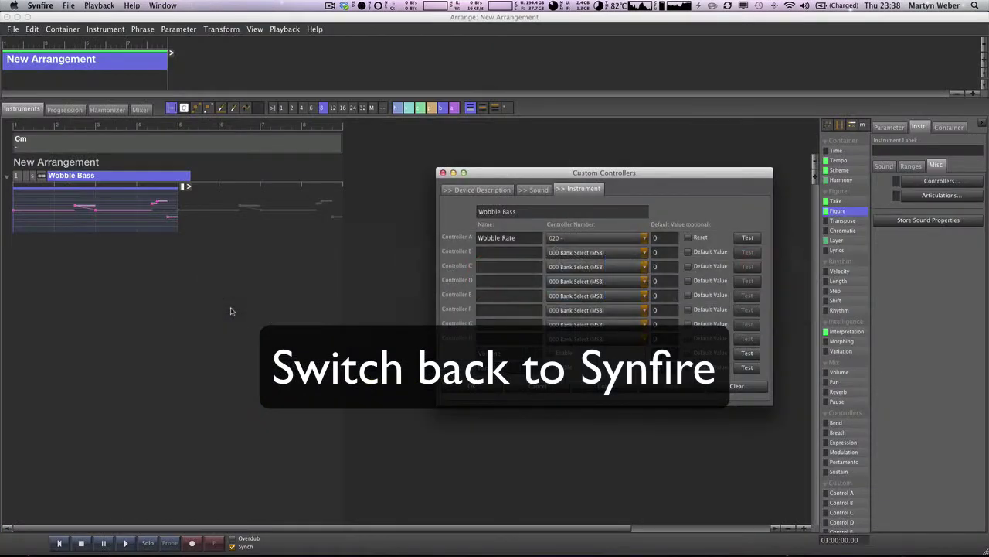
pyautogui.click(747, 237)
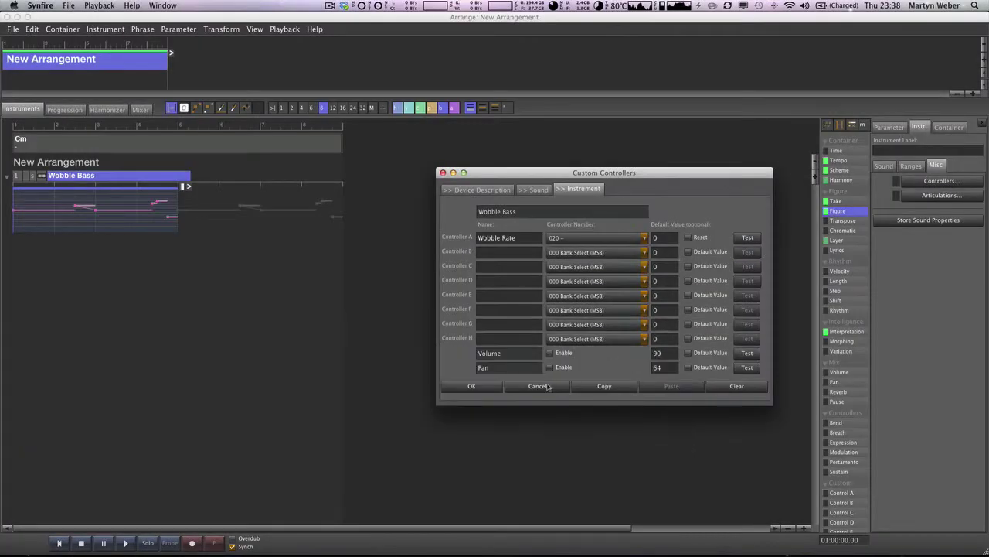
pyautogui.click(473, 387)
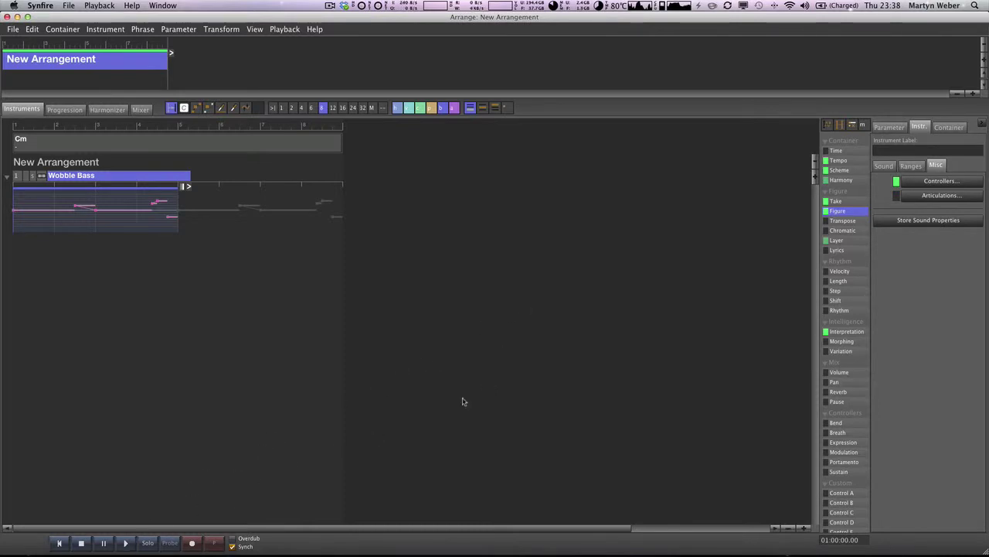
# Step: Reopen the custom controllers, test Wobble Rate, check the LFO ratio in Live, and return to Synfire to close the dialog
pyautogui.click(958, 181)
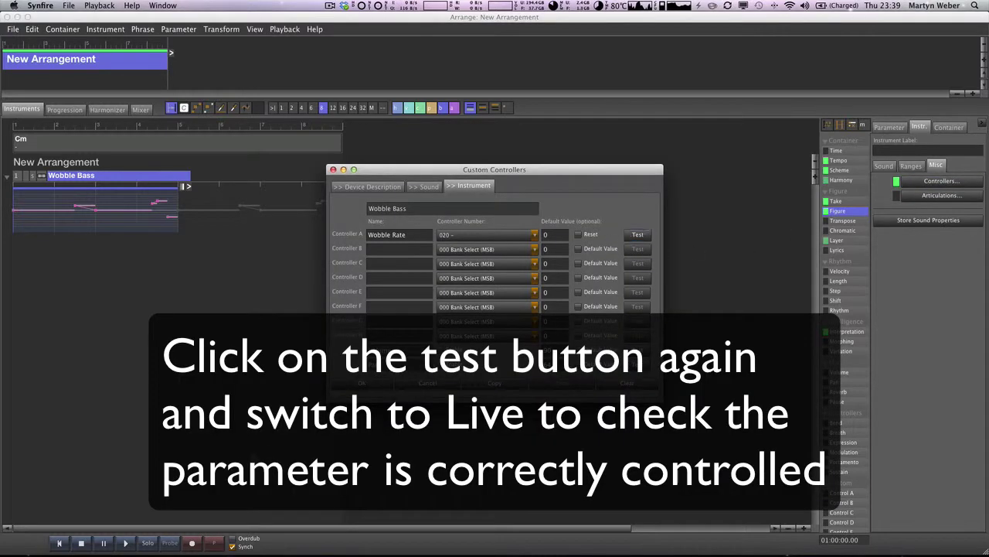
pyautogui.click(132, 542)
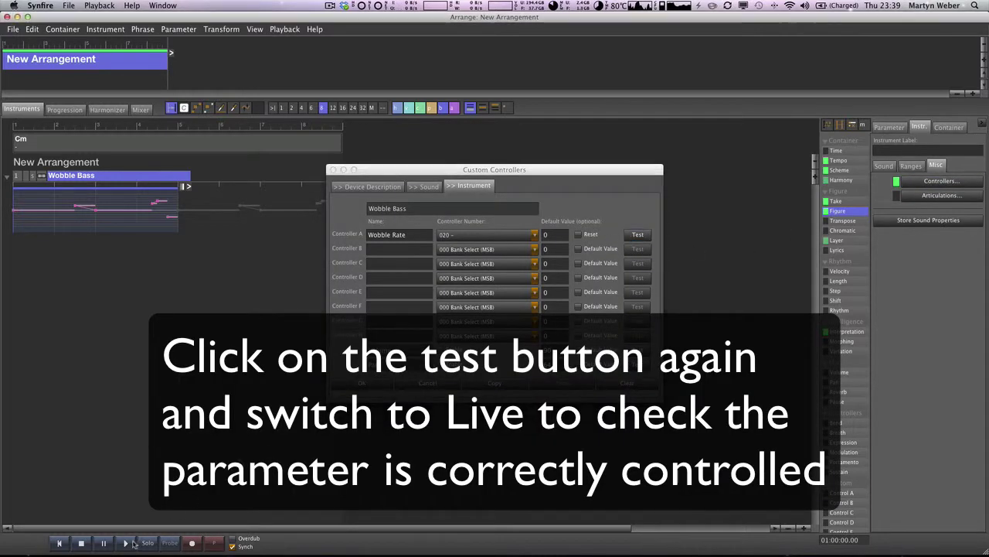
pyautogui.click(638, 234)
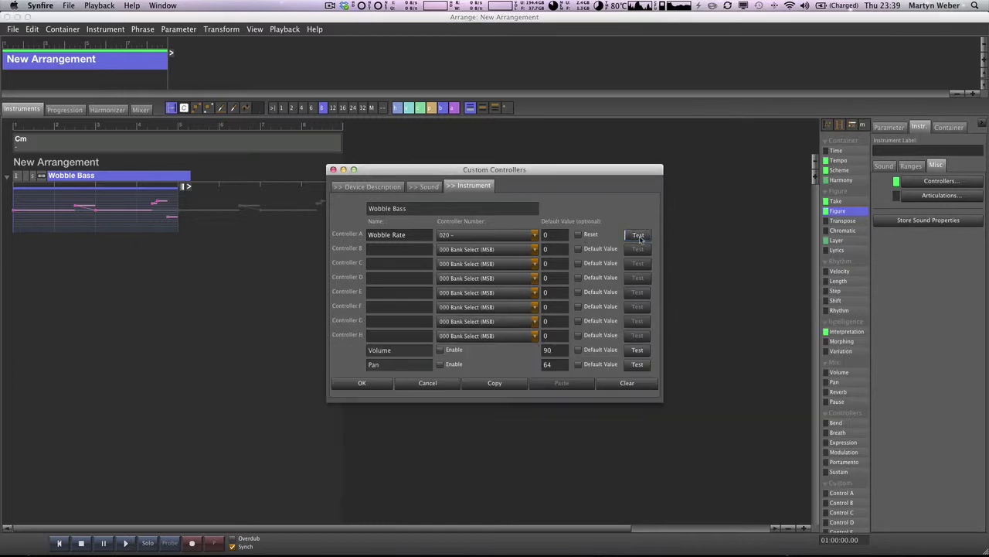
pyautogui.press('super+Tab')
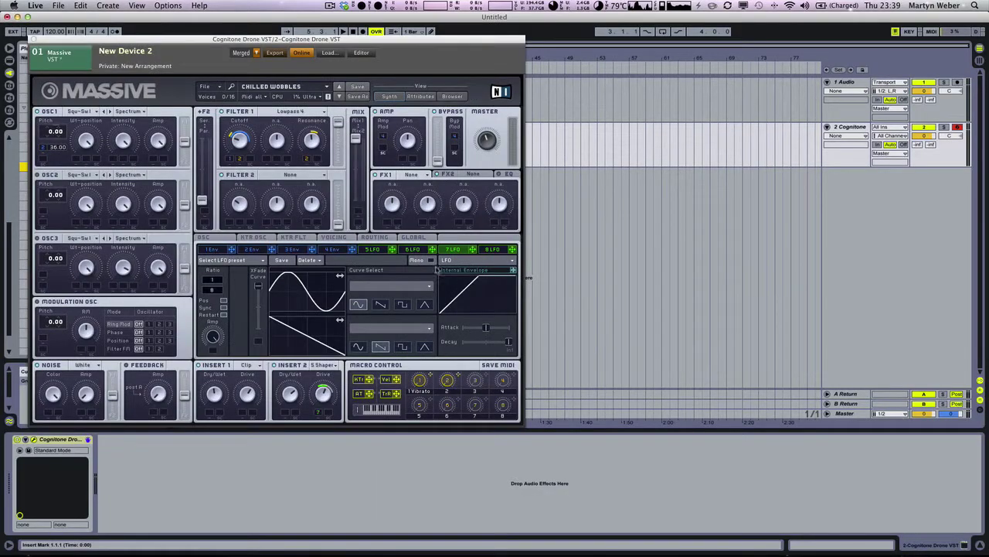
pyautogui.moveTo(223, 295); pyautogui.dragTo(221, 293)
pyautogui.press('super+Tab')
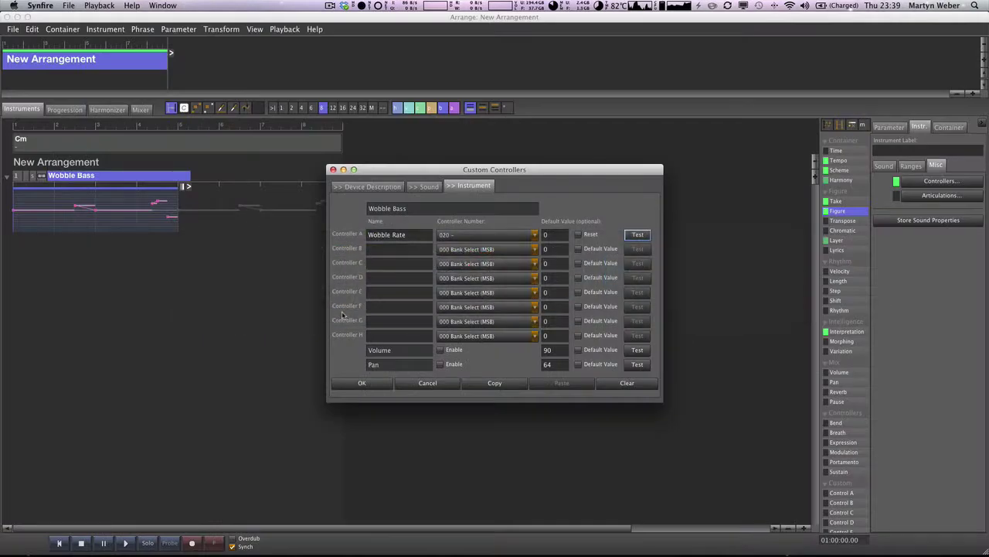
pyautogui.click(362, 381)
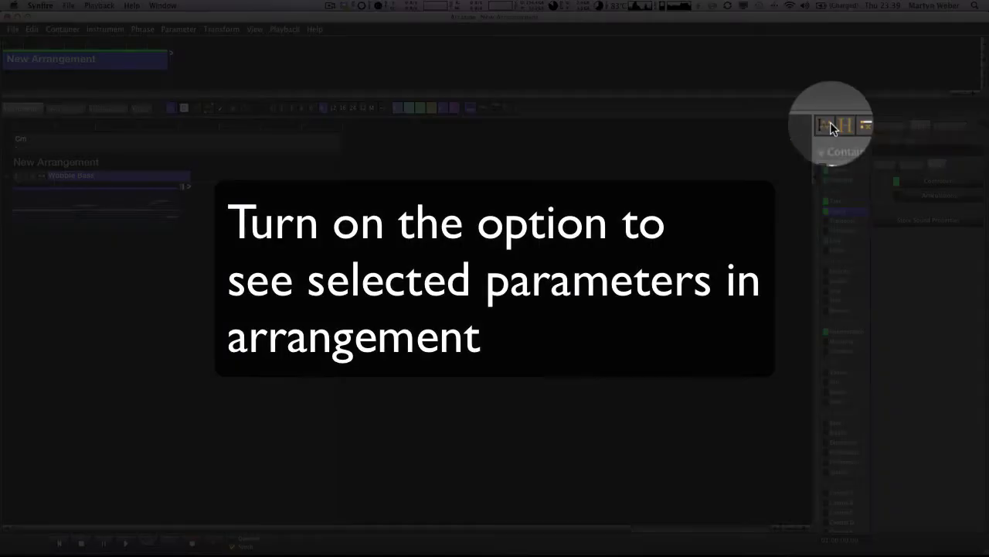
# Step: Turn on the display of selected parameters in the arrangement and select the Wobble Rate controller
pyautogui.click(829, 124)
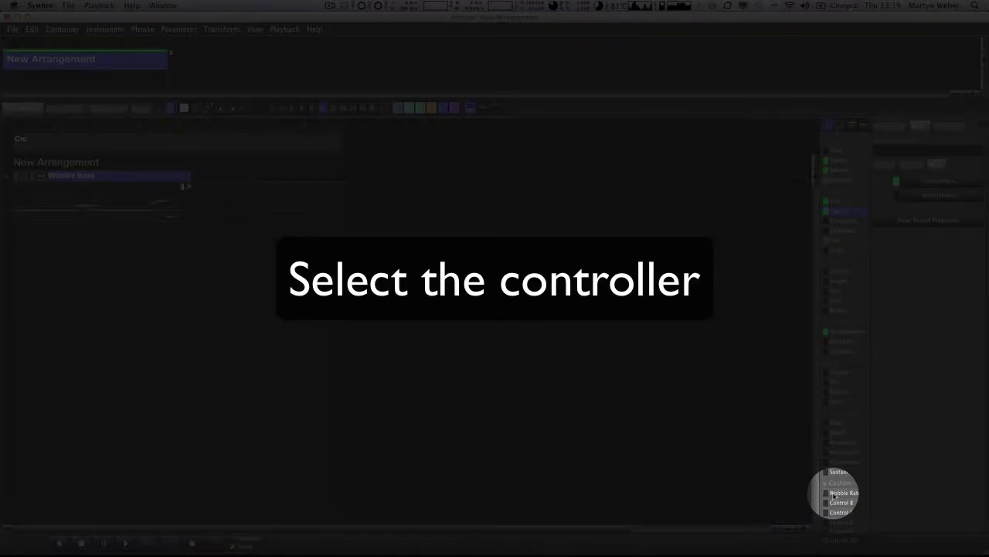
pyautogui.click(835, 493)
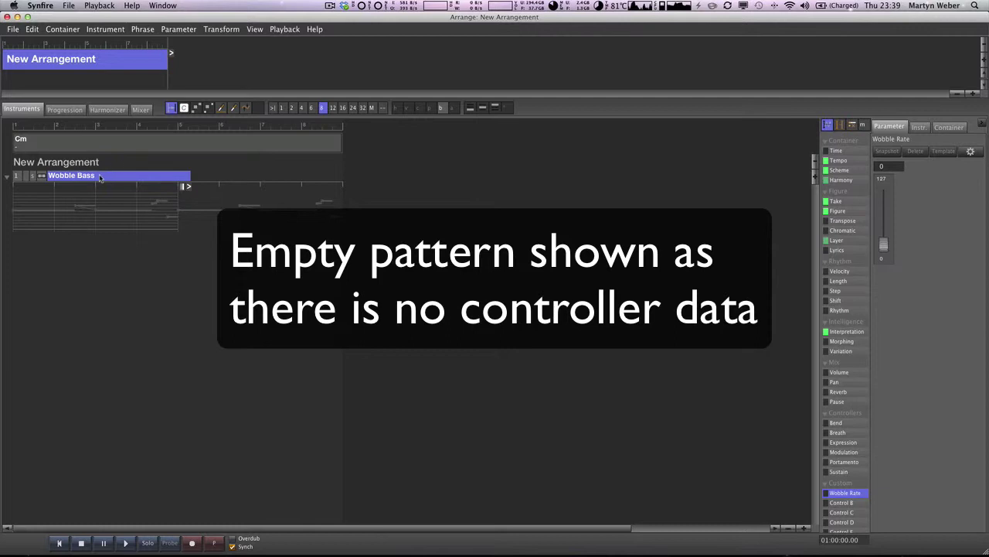
pyautogui.moveTo(99, 178)
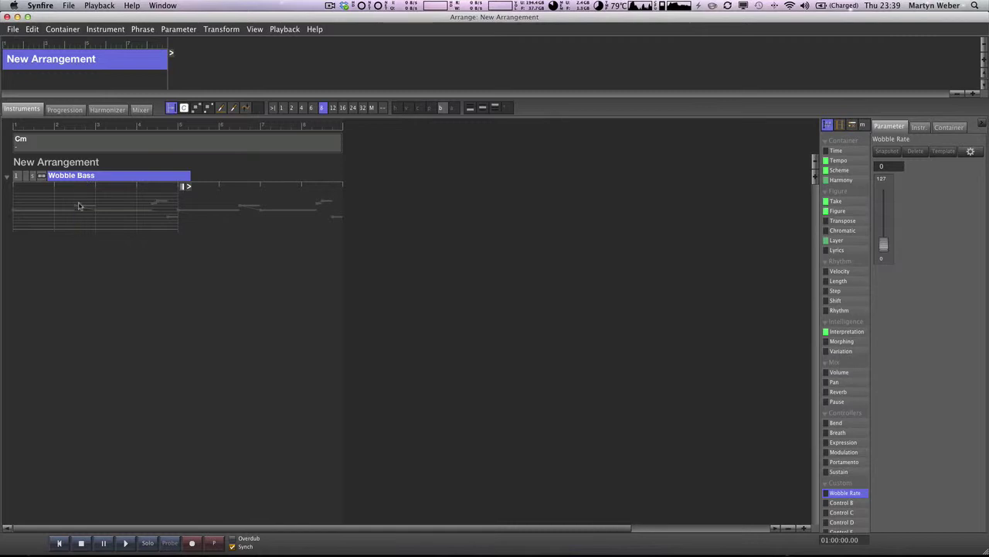
# Step: Draw Wobble Rate lines over bars 1 to 4 of Wobble Bass: a slow rise, a higher short fall, another rise and a low end
pyautogui.click(233, 108)
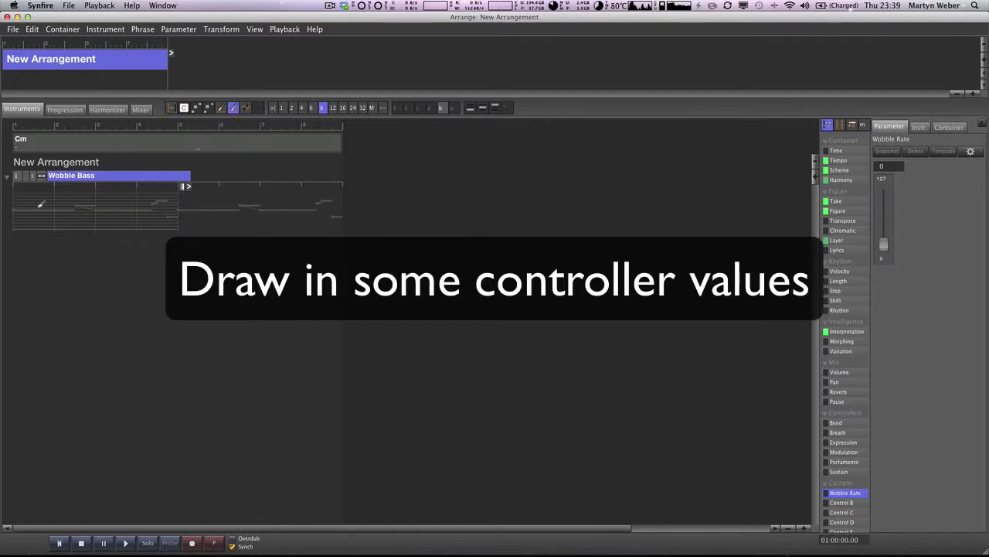
pyautogui.click(221, 108)
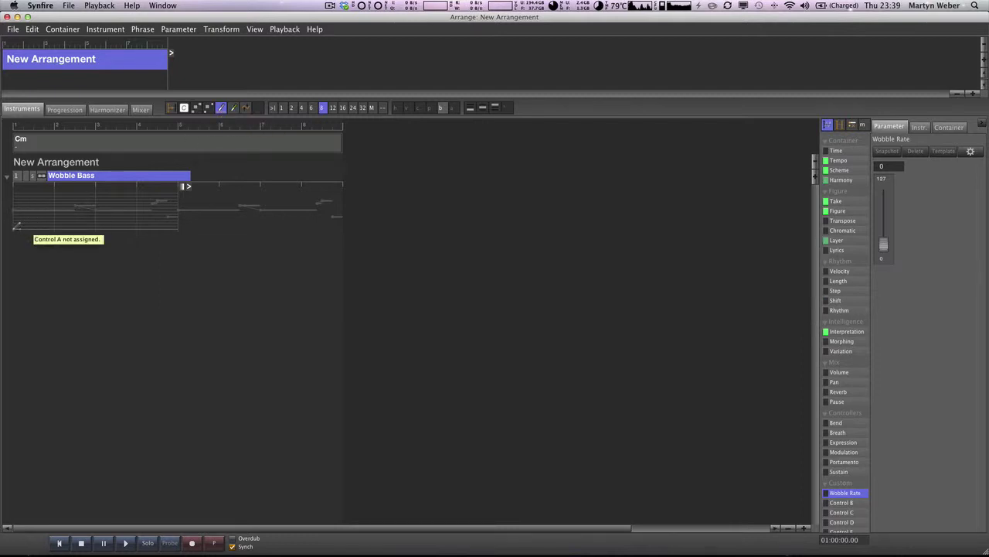
pyautogui.moveTo(20, 232); pyautogui.dragTo(65, 225)
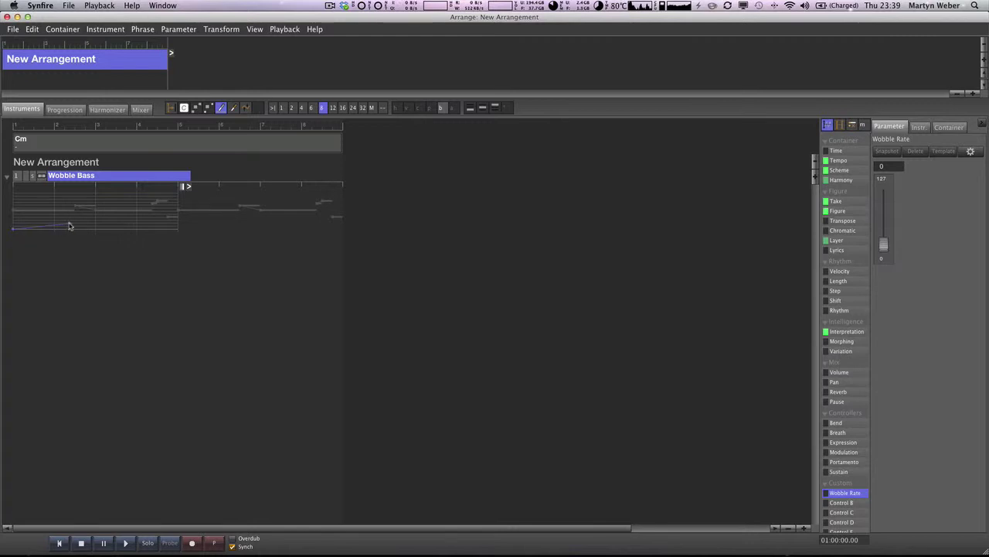
pyautogui.moveTo(71, 226); pyautogui.dragTo(75, 219)
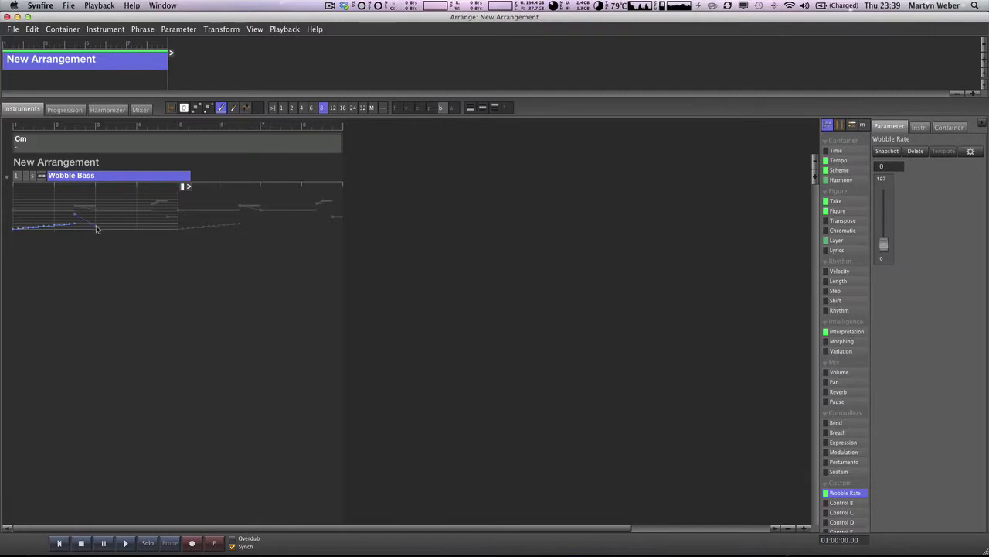
pyautogui.click(97, 228)
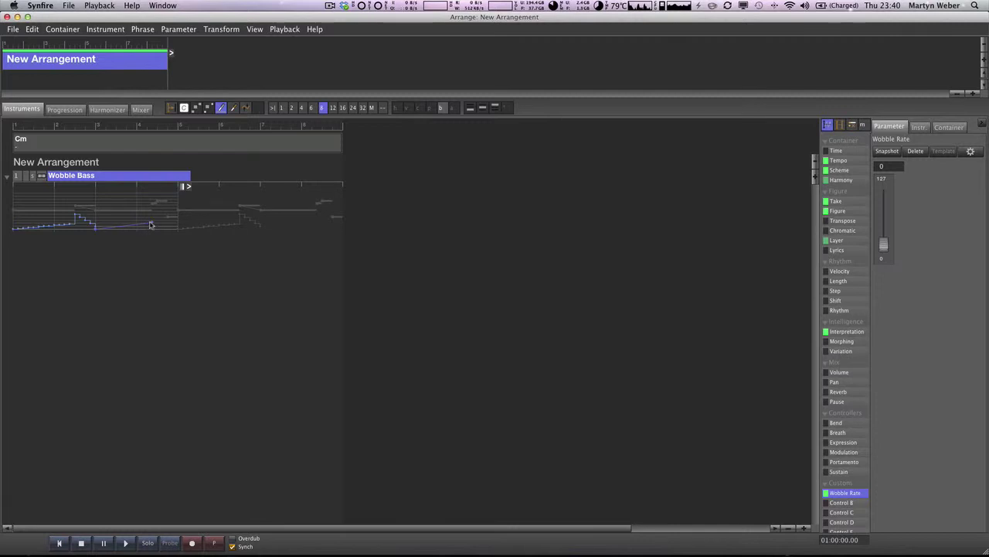
pyautogui.click(150, 224)
pyautogui.click(177, 230)
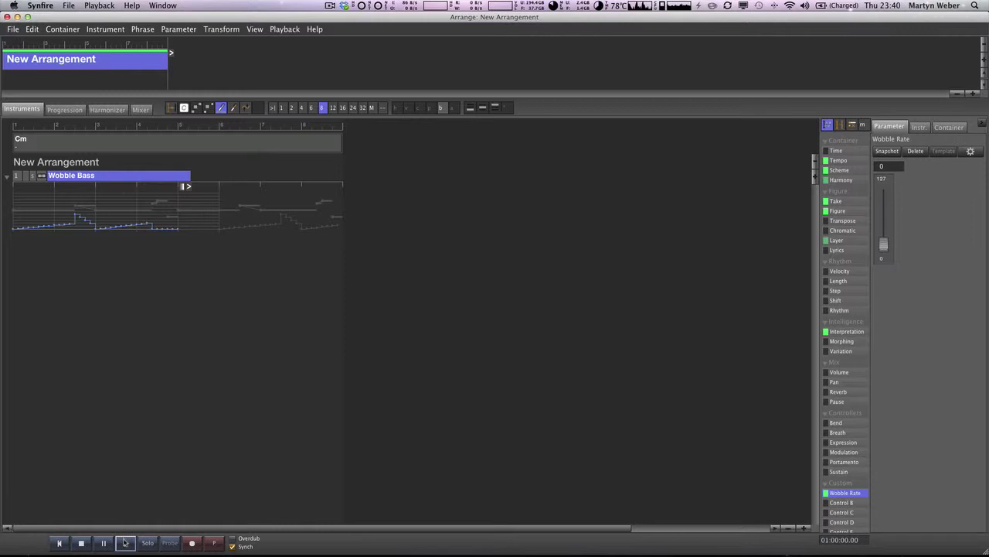
# Step: Play the arrangement, watch the LFO ratio of Massive in Live, and return to Synfire to stop playback
pyautogui.click(125, 542)
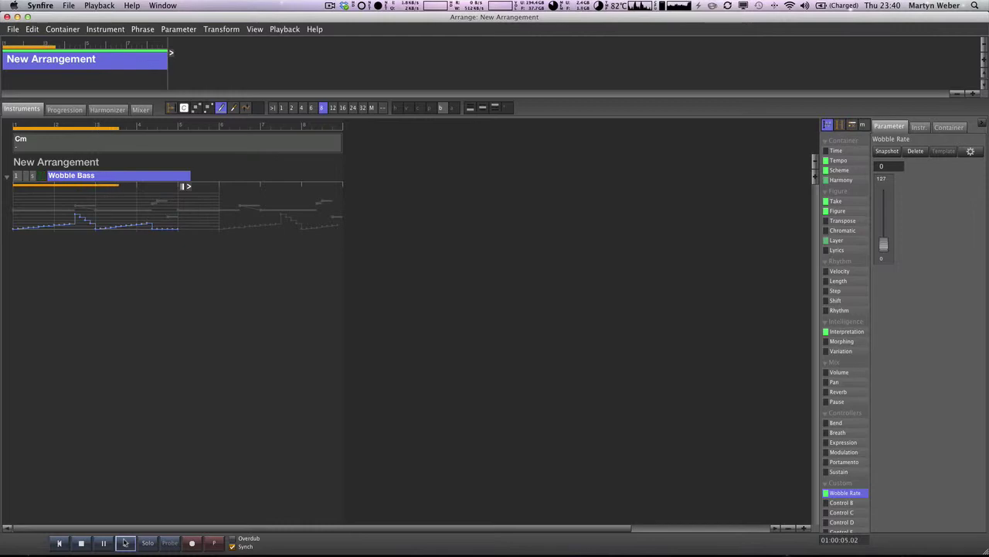
pyautogui.press('super+Tab')
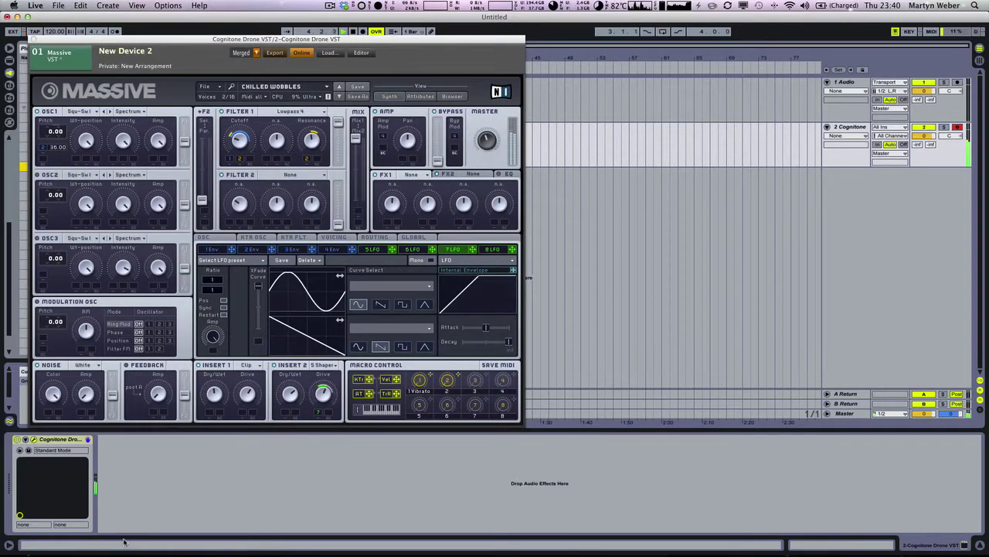
pyautogui.press('super+Tab')
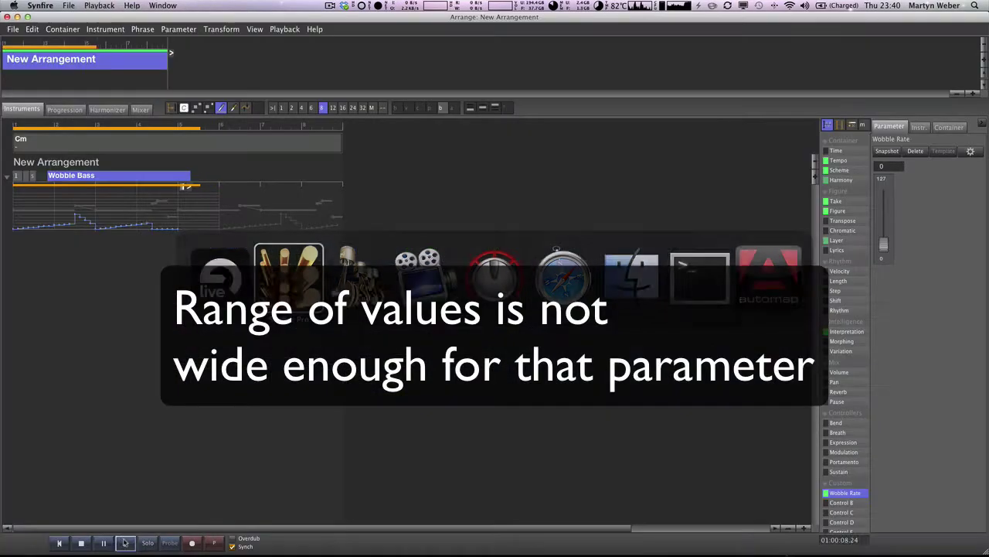
pyautogui.click(81, 542)
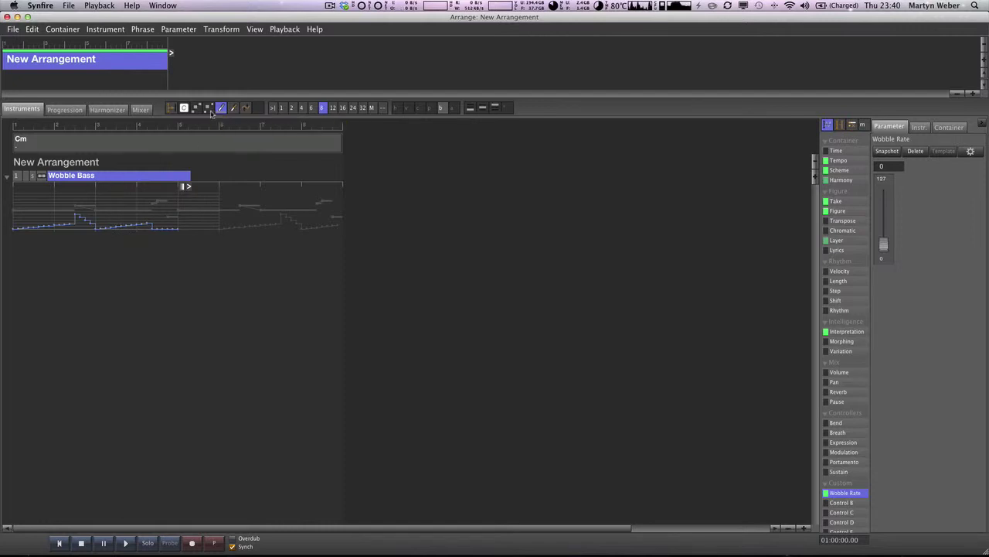
# Step: Select the whole Wobble Rate curve, shift its values up until the controller reads 19, and play the arrangement
pyautogui.click(172, 108)
pyautogui.moveTo(5, 224); pyautogui.dragTo(179, 223)
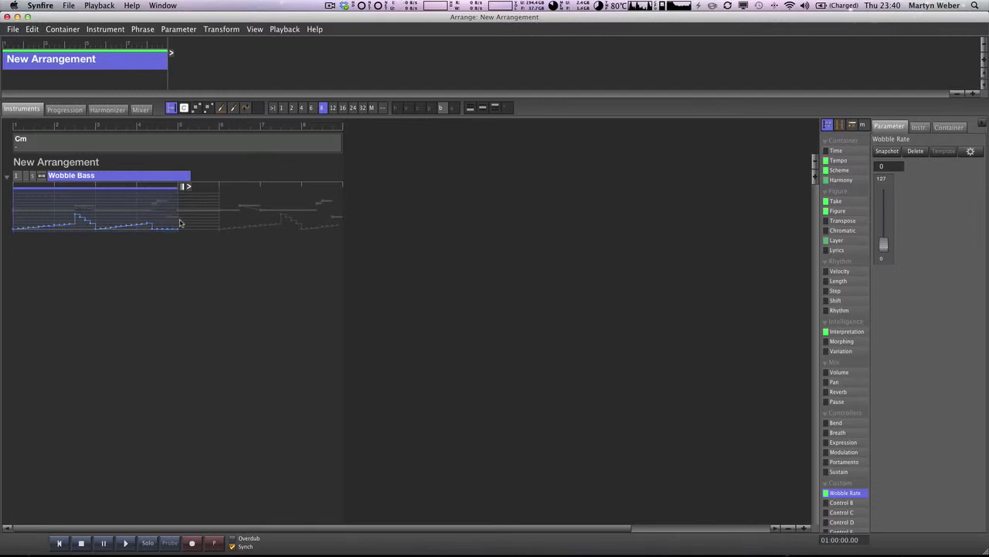
pyautogui.press('Up')
pyautogui.press('Up')
pyautogui.press('Up')
pyautogui.press('Up')
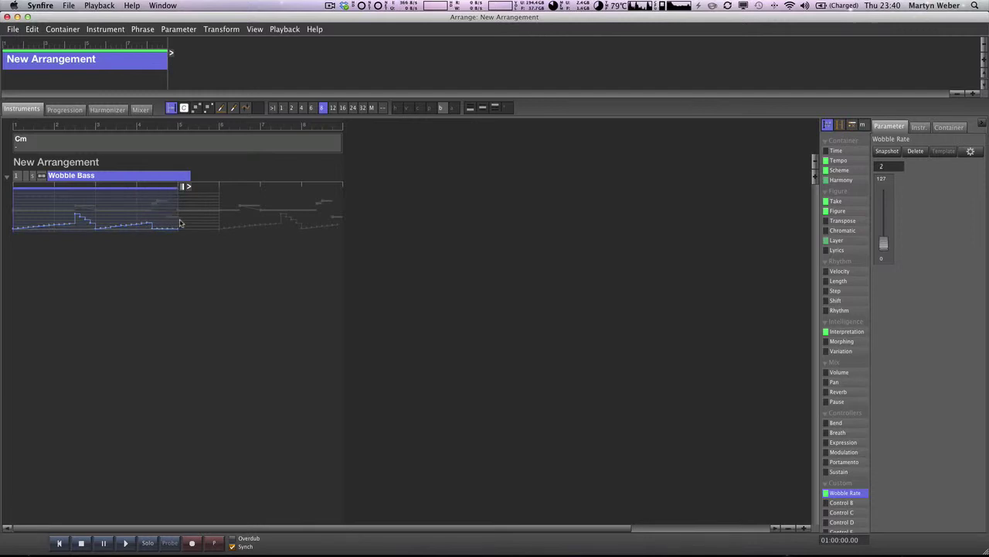
pyautogui.press('Up')
pyautogui.press('Up')
pyautogui.press('Up')
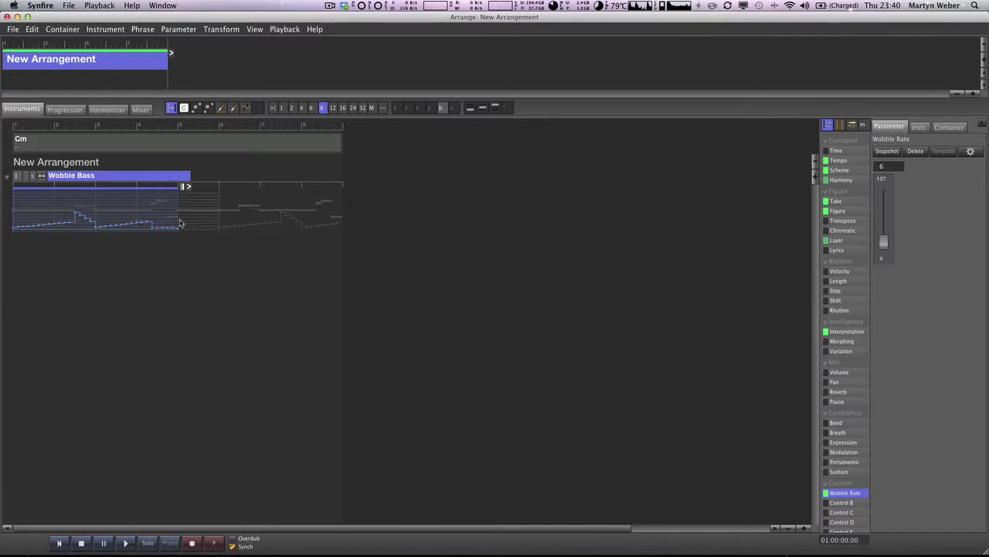
pyautogui.press('Up')
pyautogui.press('Up')
pyautogui.press('Up')
pyautogui.press('Up')
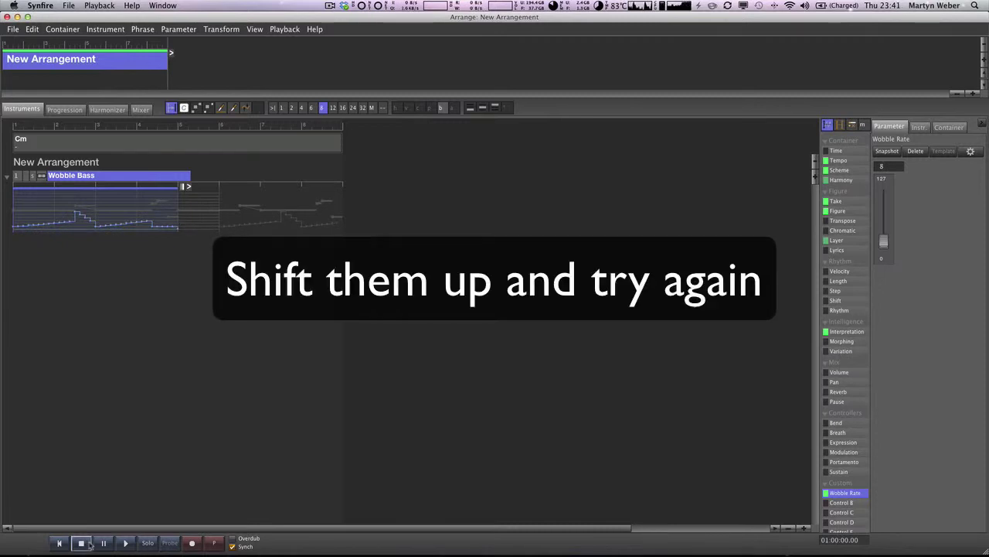
pyautogui.press('Up')
pyautogui.press('Up')
pyautogui.press('Up')
pyautogui.press('Up')
pyautogui.press('Up')
pyautogui.press('Up')
pyautogui.press('Up')
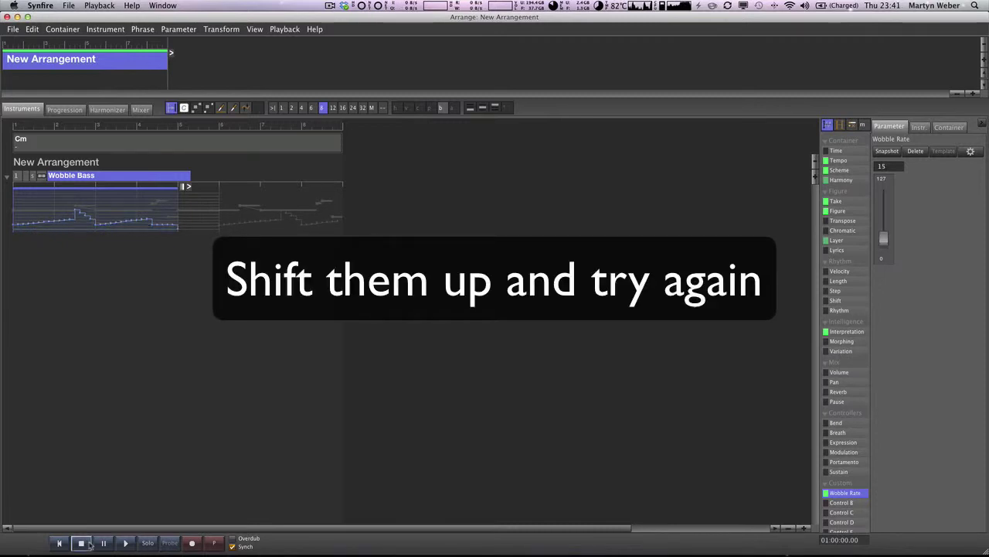
pyautogui.press('Up')
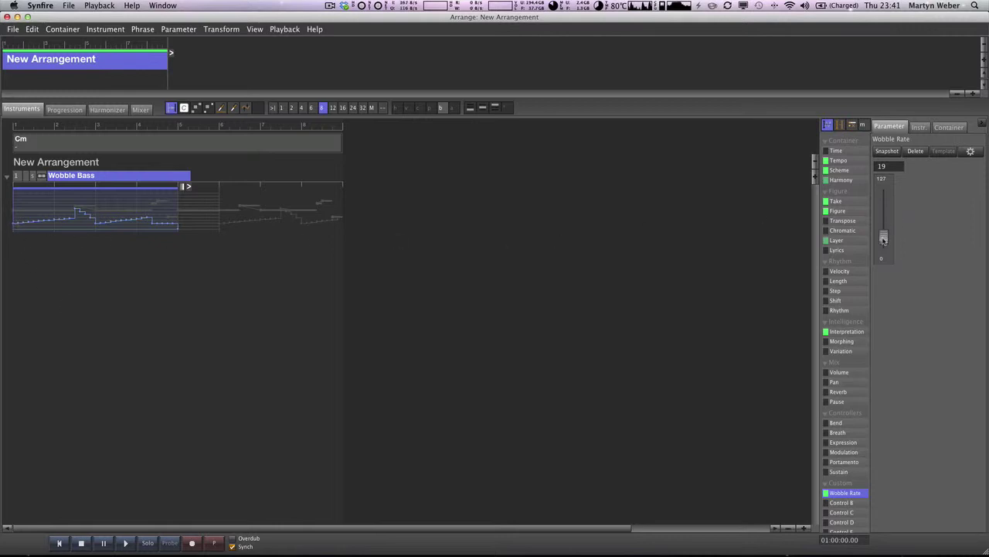
pyautogui.press('space')
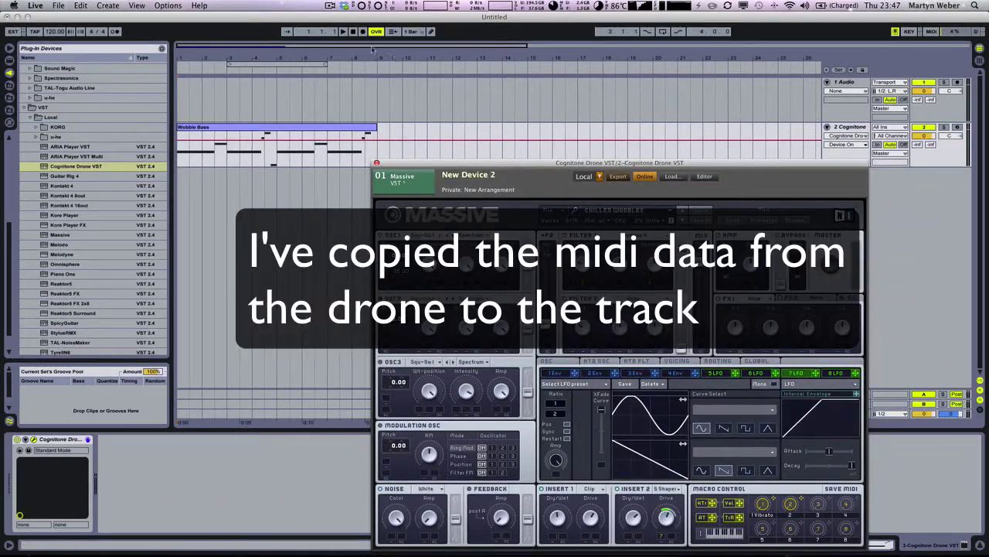
# Step: Play the copied Wobble Bass clip in Live and close the Massive drone window
pyautogui.click(343, 31)
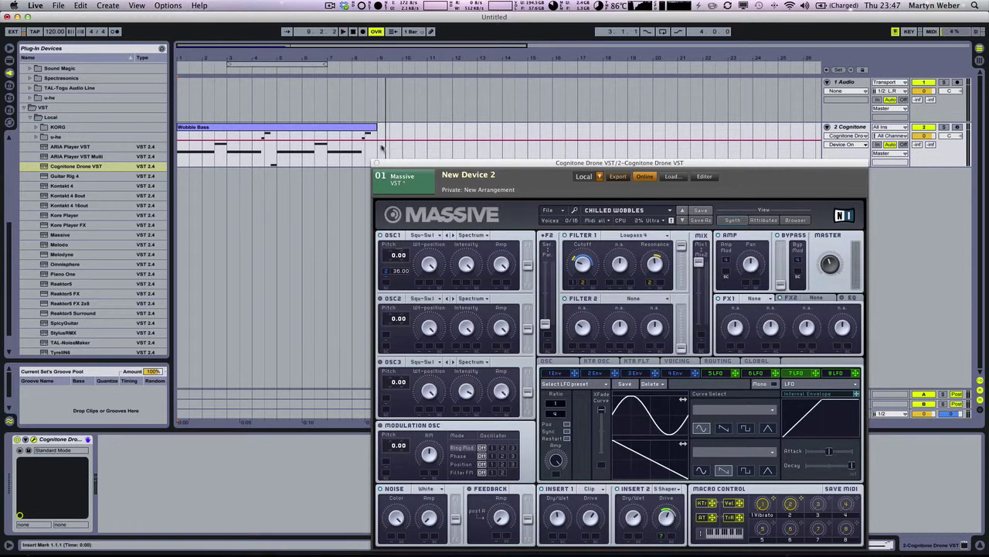
pyautogui.click(377, 163)
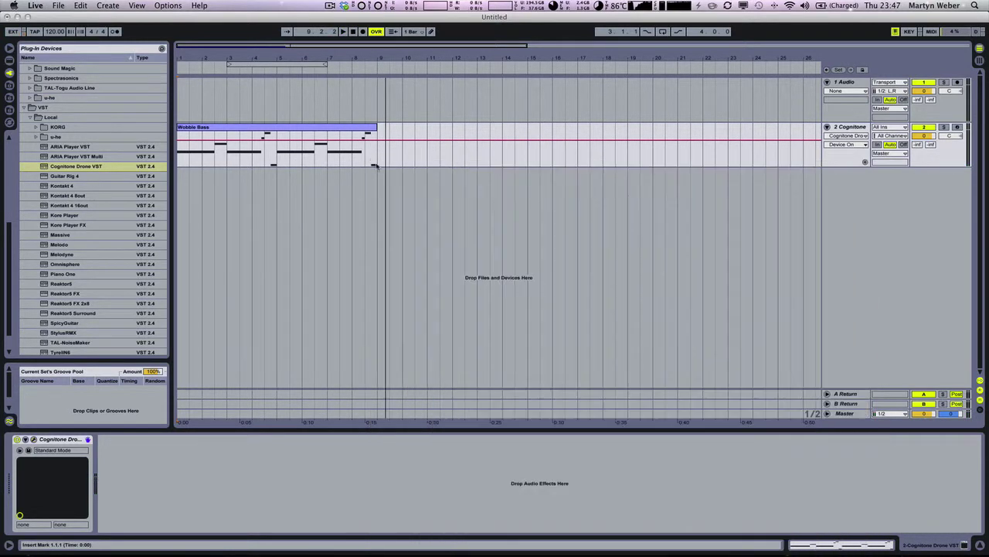
# Step: Open the Wobble Bass clip on the Cognitone track for editing and show its clip envelope for MIDI controller 20
pyautogui.doubleClick(329, 129)
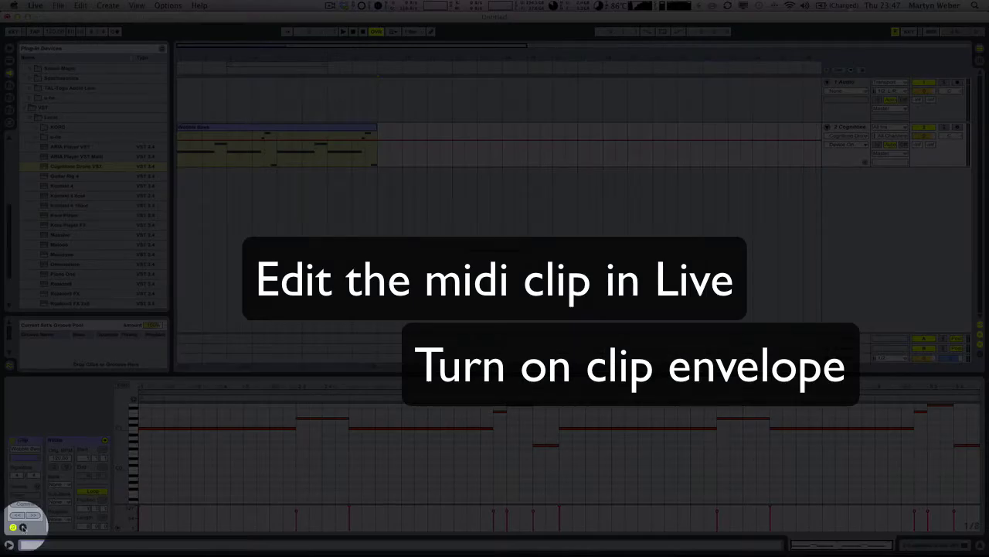
pyautogui.click(23, 527)
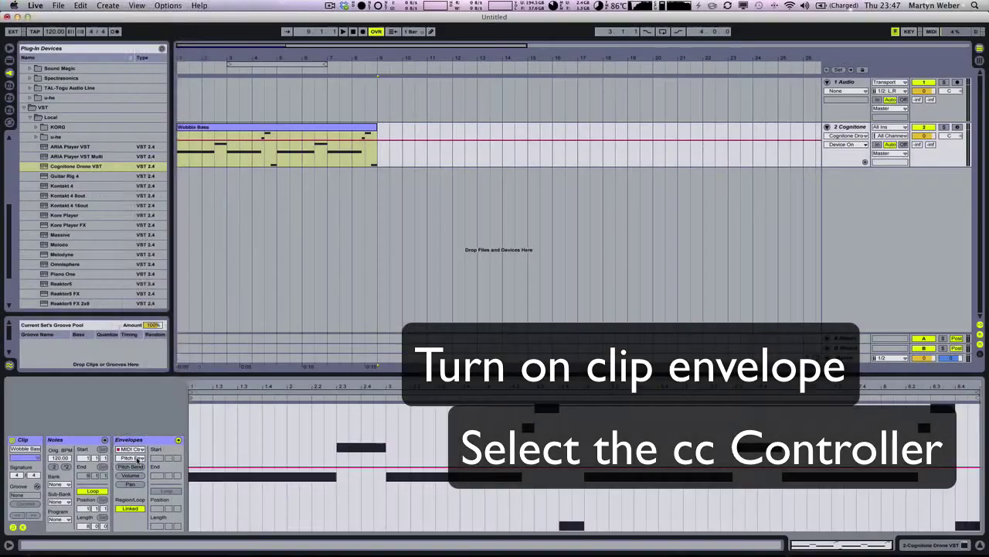
pyautogui.click(138, 457)
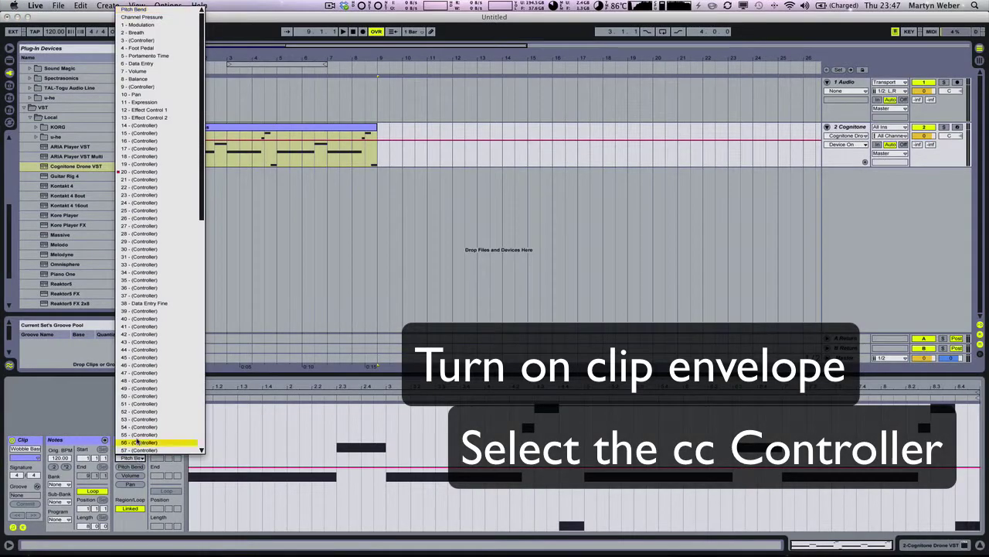
pyautogui.click(151, 171)
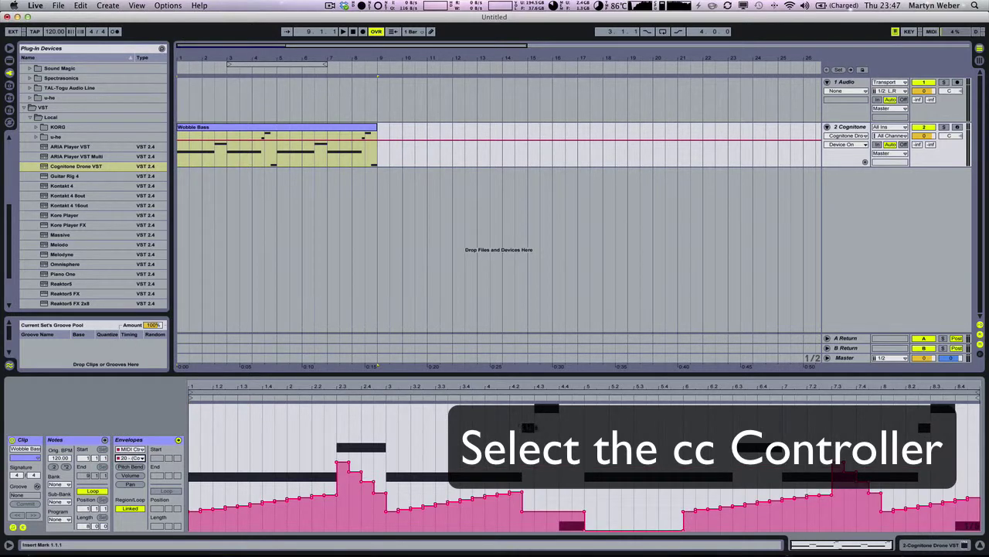
# Step: Draw raised controller 20 values around bars 1.4 to 2.2 and a rise with a high peak over bars 3.3 to 4.4, and play the clip
pyautogui.click(430, 32)
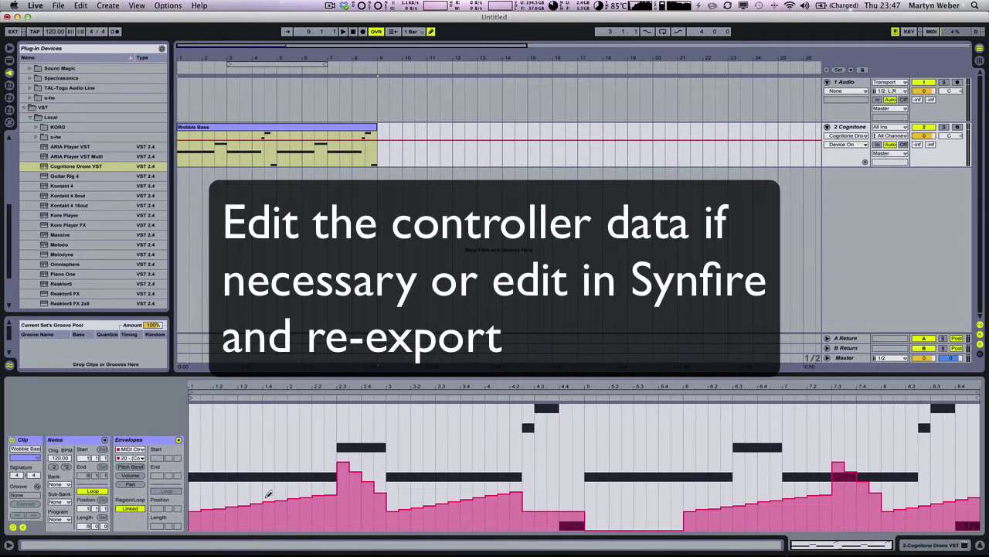
pyautogui.moveTo(269, 495)
pyautogui.mouseDown()
pyautogui.moveTo(272, 455)
pyautogui.moveTo(306, 457)
pyautogui.mouseUp()
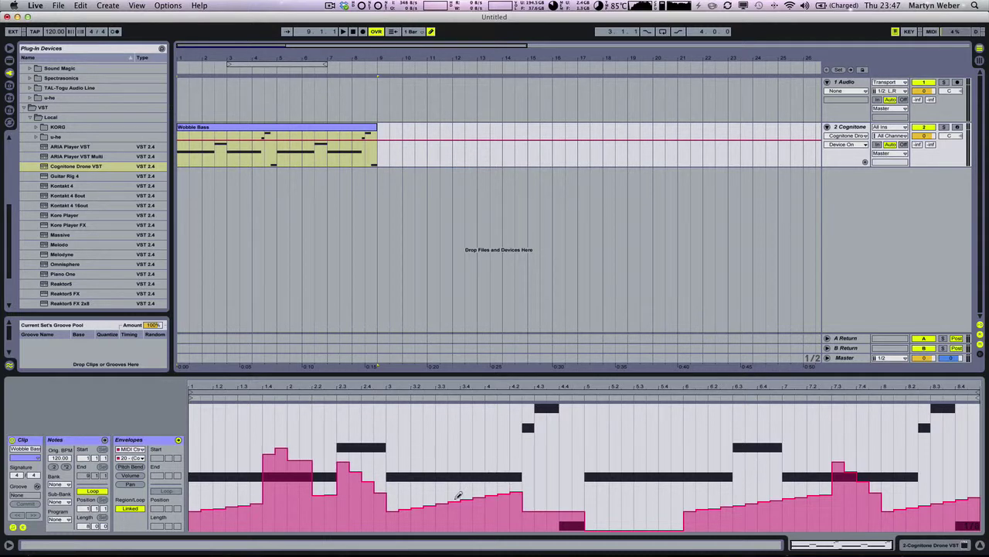
pyautogui.moveTo(458, 495); pyautogui.dragTo(556, 418)
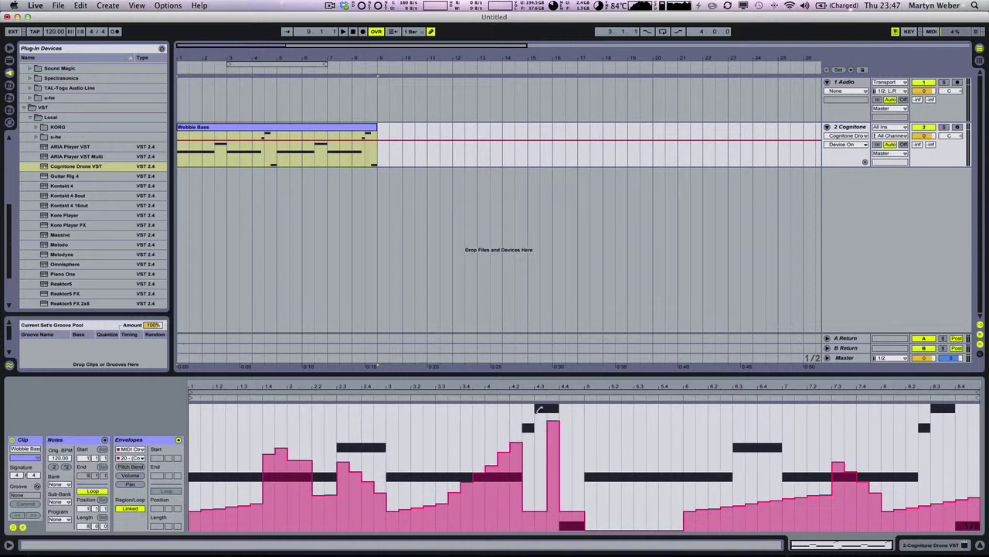
pyautogui.click(343, 32)
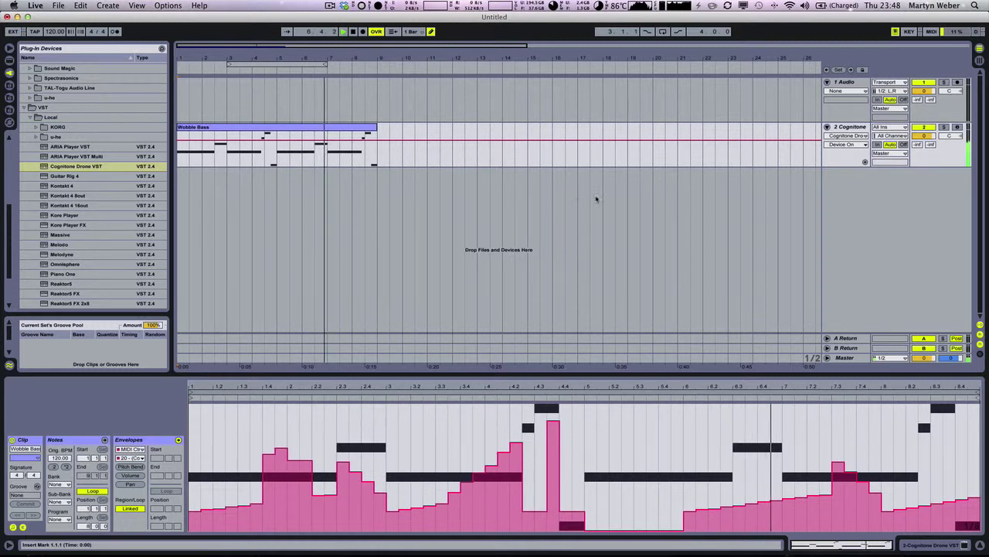
# Step: Draw a high controller 20 peak of about 116 near bar 6.4 with a lower step behind it, and restart playback from the beginning
pyautogui.click(751, 411)
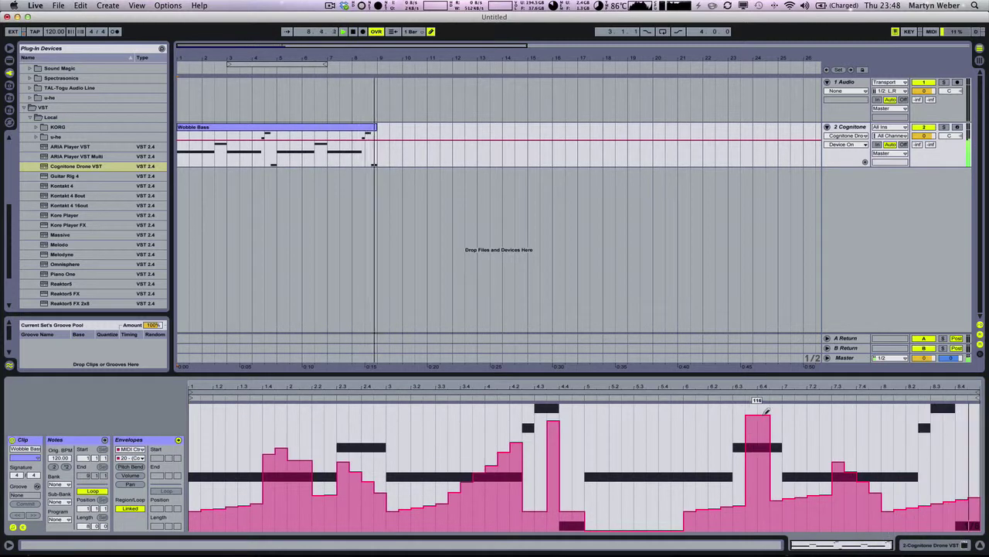
pyautogui.moveTo(766, 411); pyautogui.dragTo(765, 437)
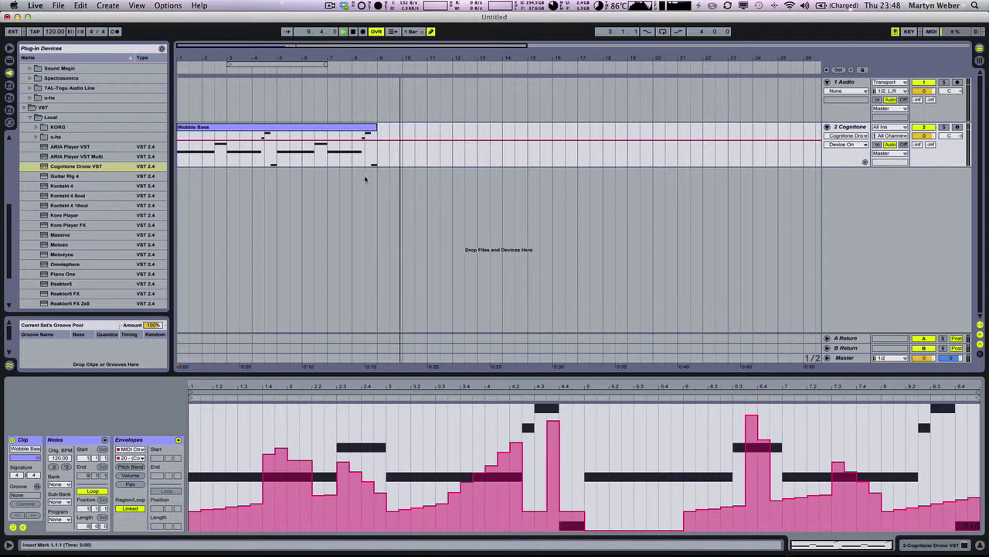
pyautogui.click(353, 31)
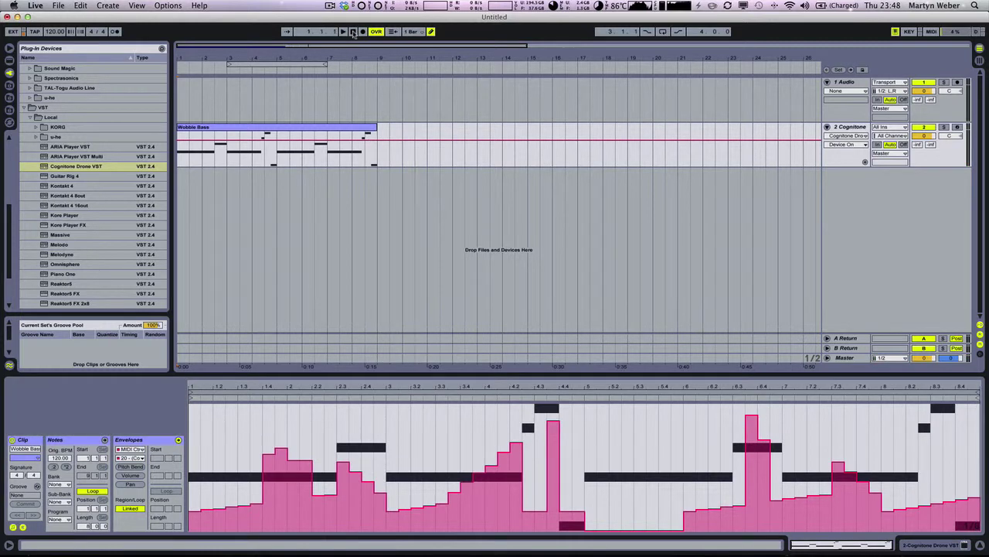
pyautogui.click(346, 32)
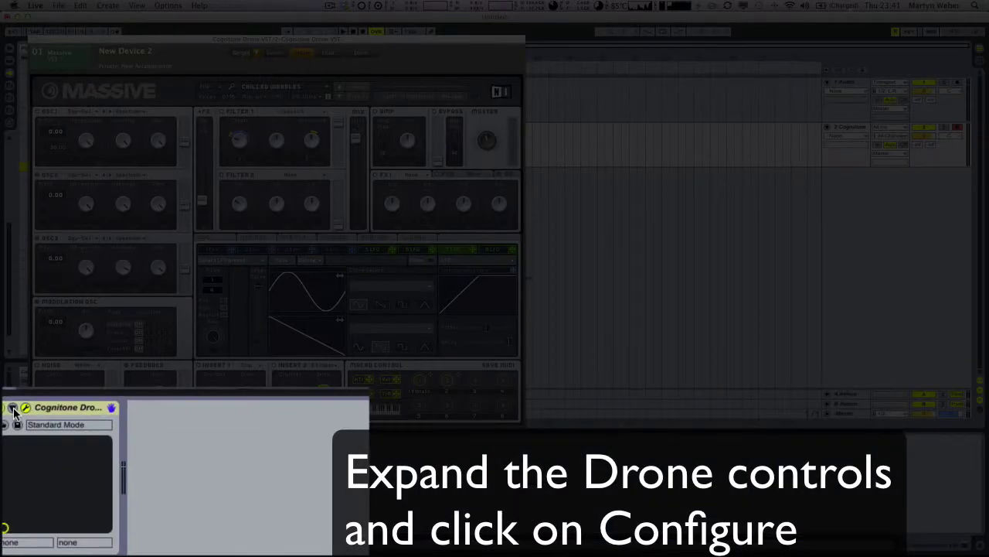
# Step: Expand the Cognitone Drone device controls and configure Massive's lower LFO ratio value as a mapped parameter
pyautogui.click(25, 439)
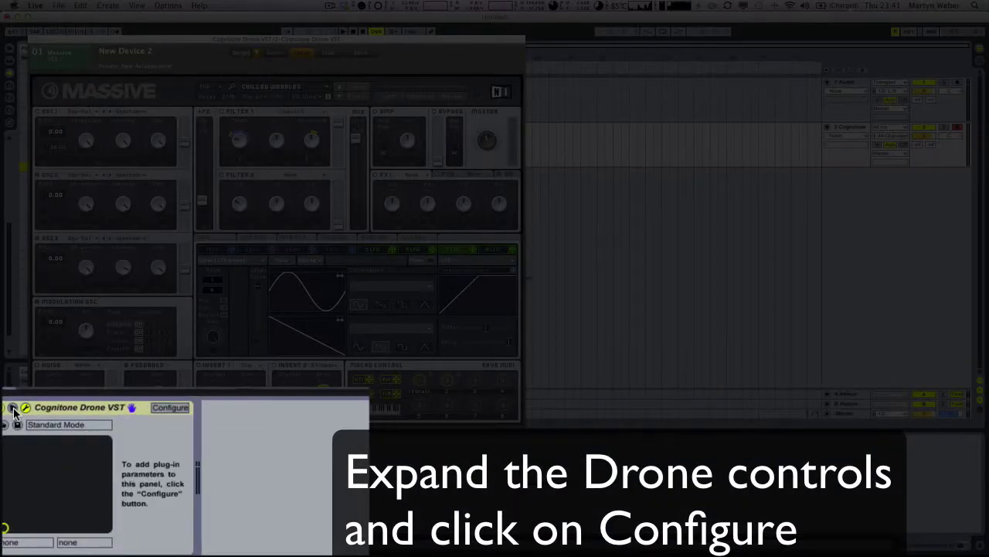
pyautogui.click(161, 406)
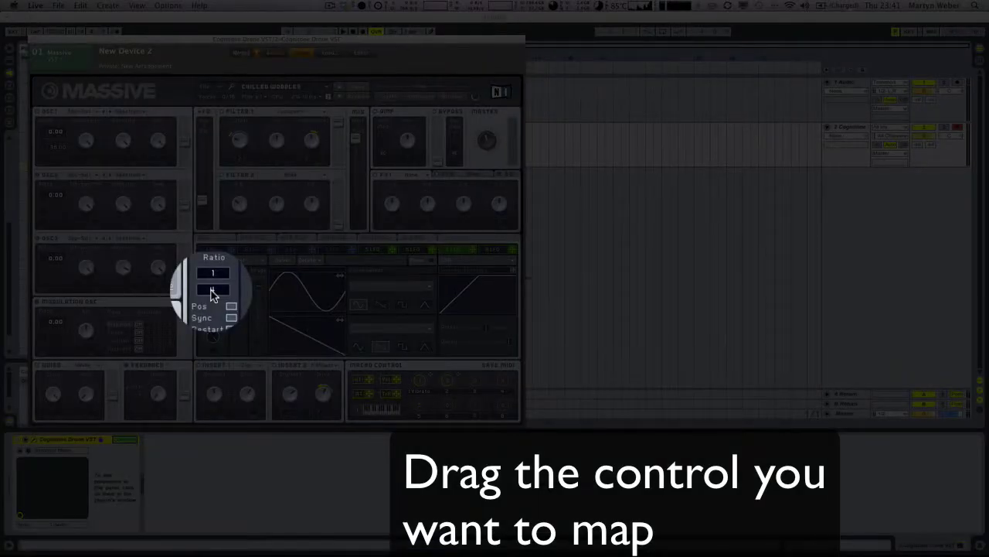
pyautogui.moveTo(213, 295); pyautogui.dragTo(214, 294)
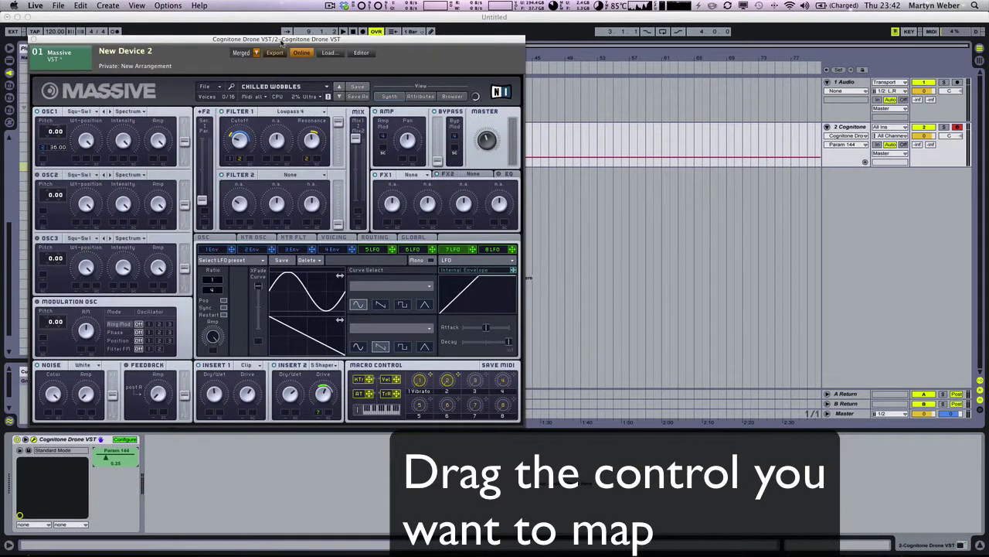
# Step: Move the Massive drone window clear of the tracks and export its Wobble Bass MIDI to bar 1 of the Cognitone track
pyautogui.moveTo(282, 42); pyautogui.dragTo(426, 91)
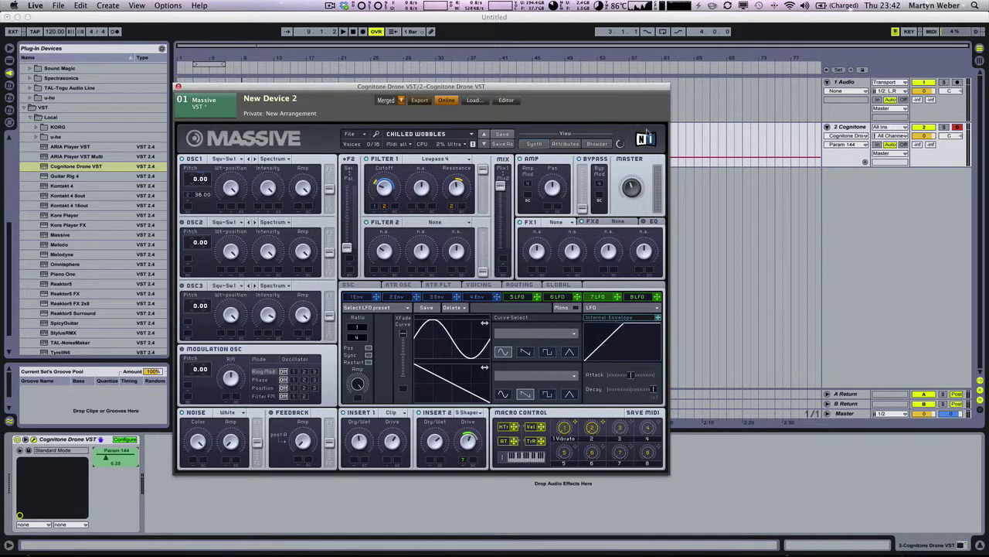
pyautogui.moveTo(591, 89); pyautogui.dragTo(727, 198)
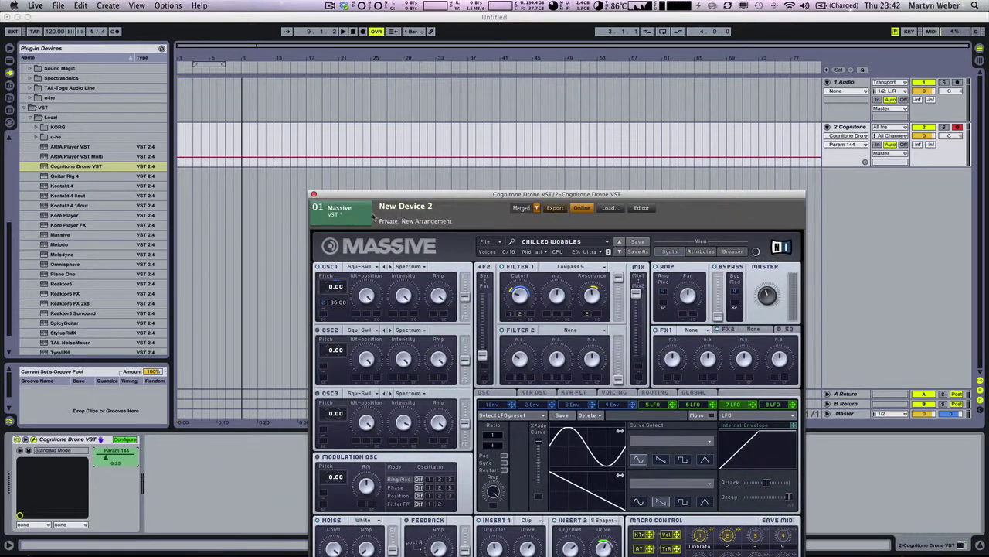
pyautogui.moveTo(341, 213); pyautogui.dragTo(179, 144)
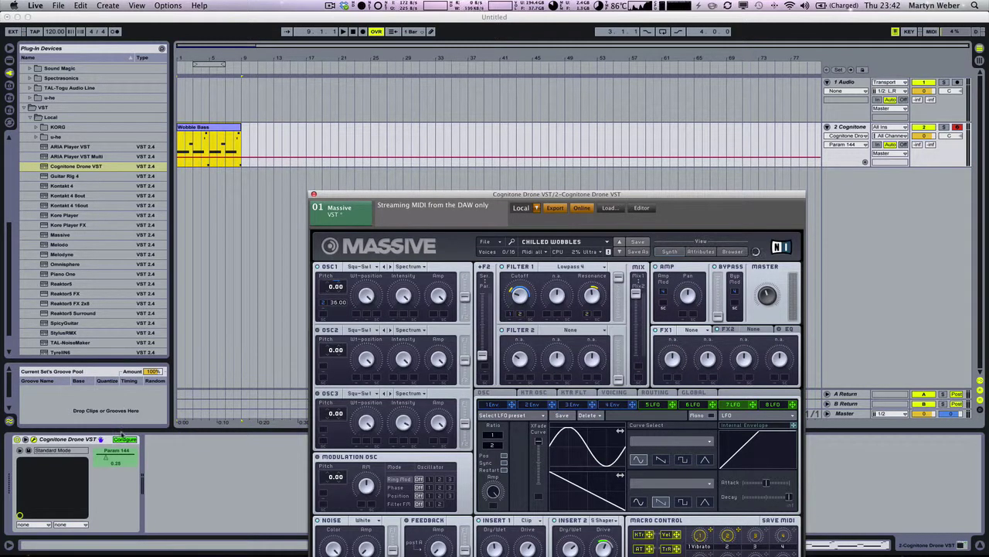
# Step: Turn off parameter configuration on the Cognitone Drone device and play the Wobble Bass clip
pyautogui.click(123, 443)
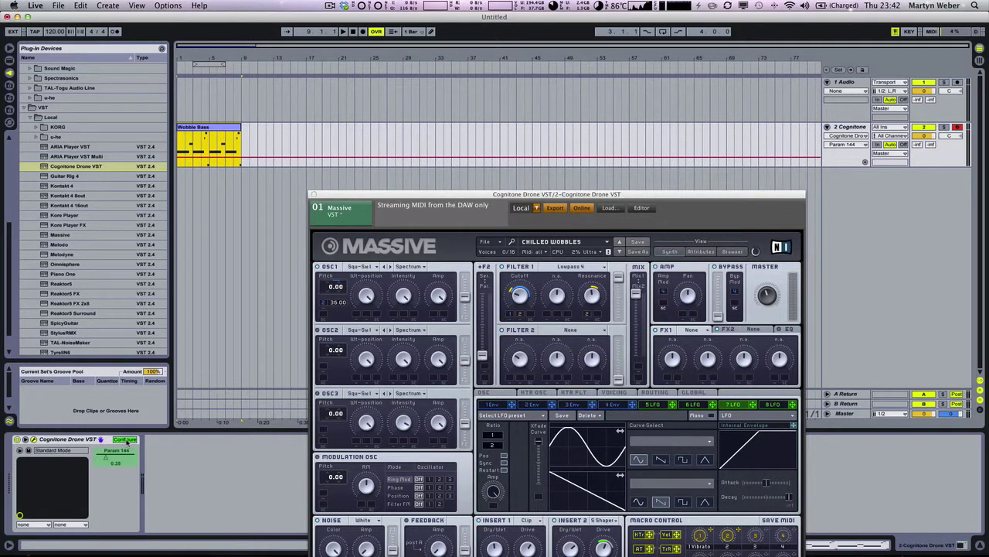
pyautogui.click(125, 440)
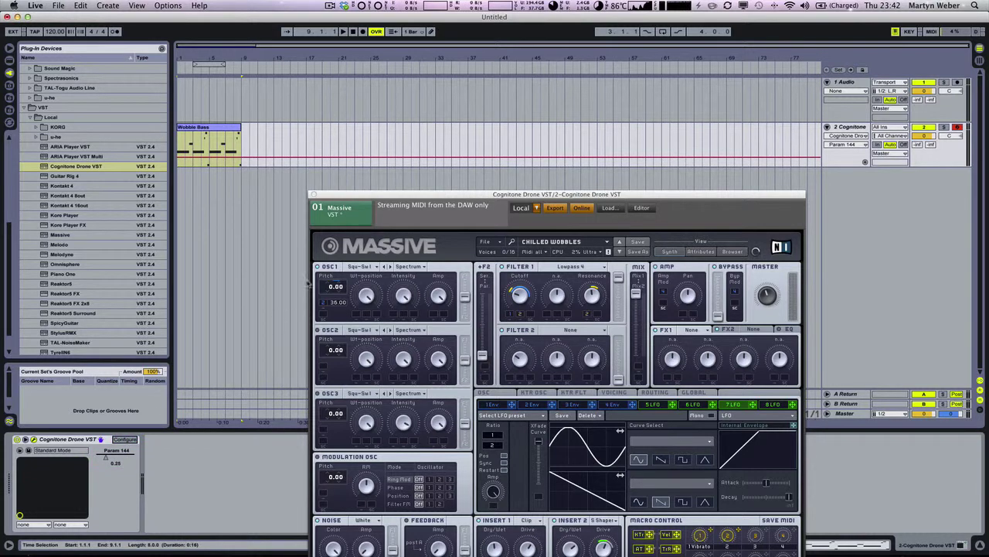
pyautogui.click(344, 33)
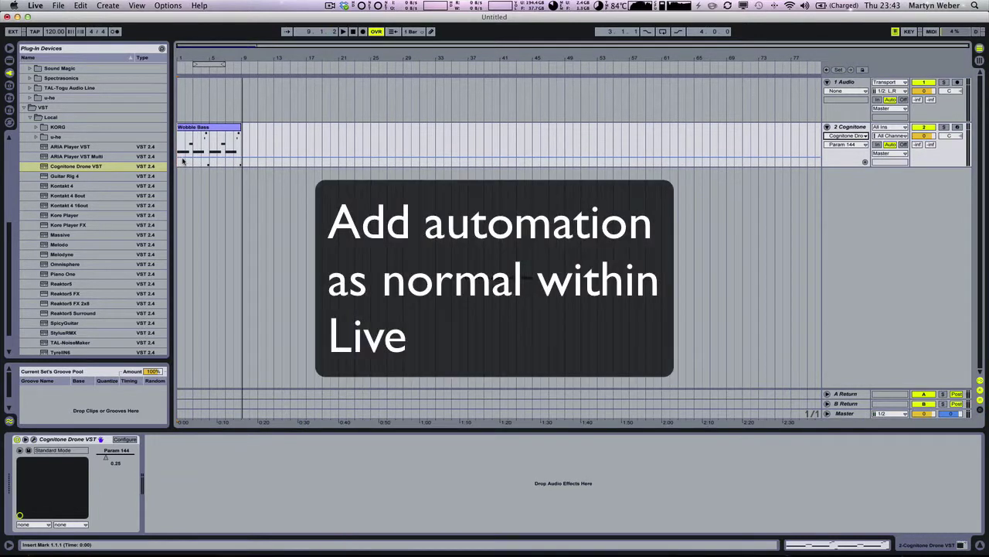
# Step: Reopen the Massive drone window, lower the Param 144 automation line to about 0.12, and play the clip
pyautogui.click(34, 439)
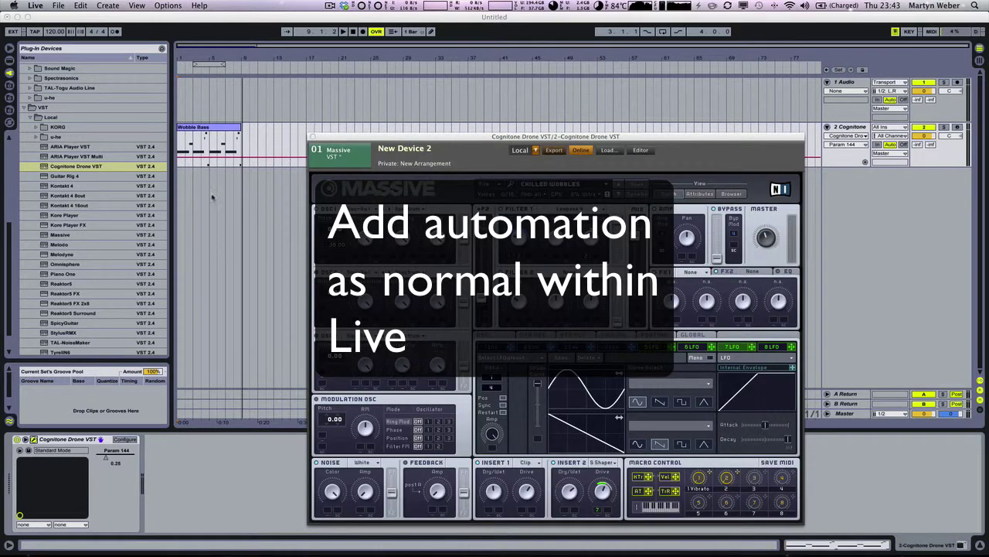
pyautogui.click(197, 161)
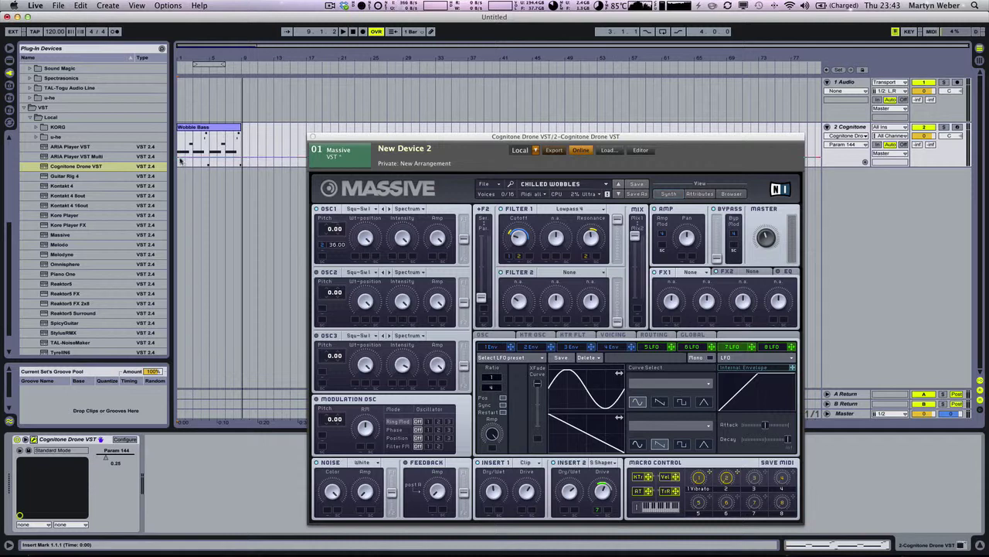
pyautogui.moveTo(179, 158); pyautogui.dragTo(180, 164)
pyautogui.press('space')
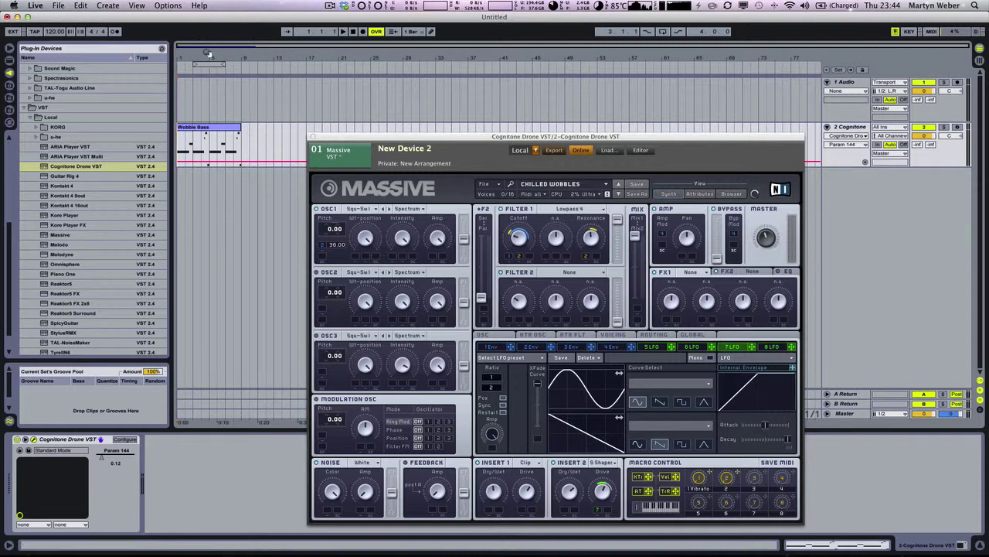
# Step: Shape the Param 144 automation to start at about 0.20 and rise to a breakpoint of about 0.38 in bar 2
pyautogui.moveTo(207, 53); pyautogui.dragTo(243, 83)
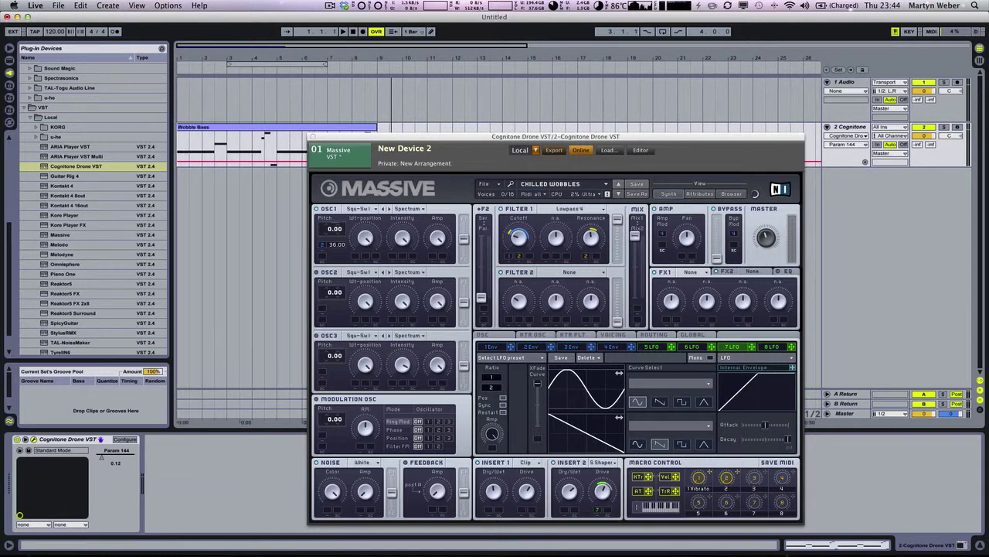
pyautogui.click(212, 158)
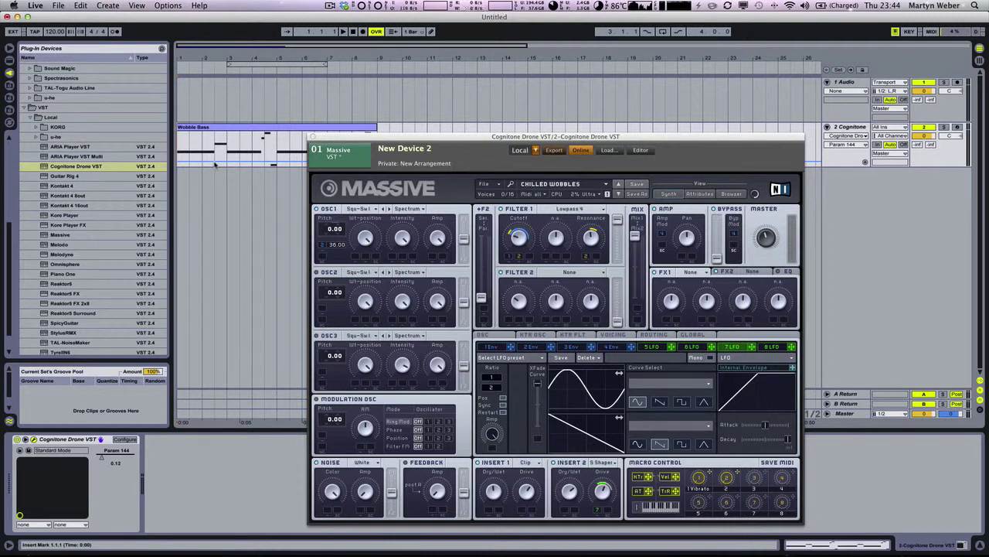
pyautogui.click(216, 164)
pyautogui.moveTo(215, 164); pyautogui.dragTo(214, 158)
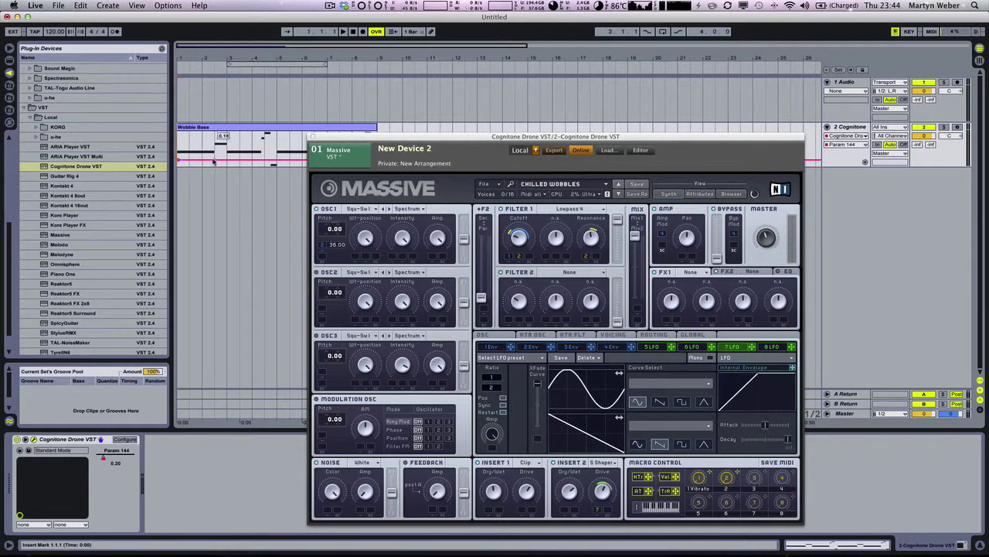
pyautogui.moveTo(215, 163); pyautogui.dragTo(214, 152)
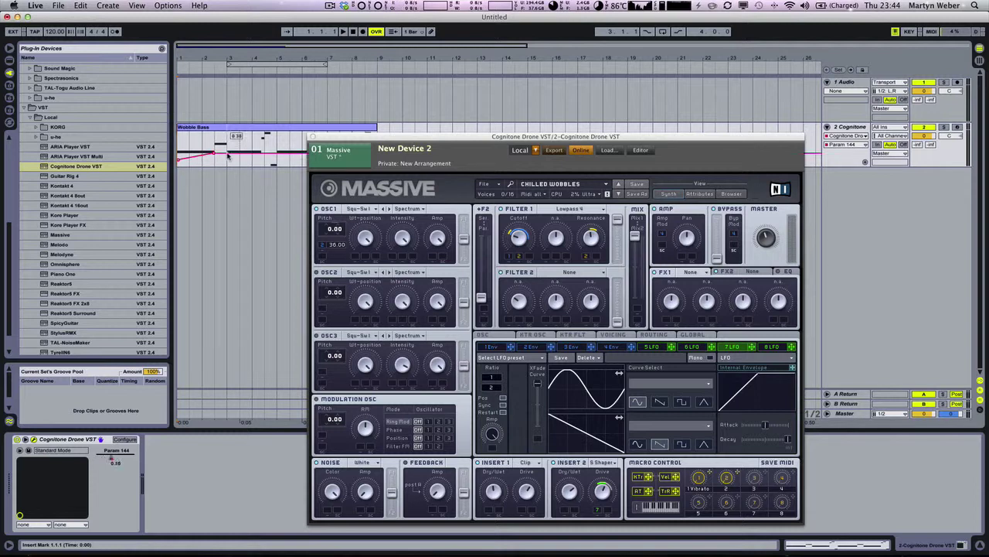
# Step: Add Param 144 breakpoints of about 0.10 at bar 3 and 0.73 in bar 4, and play the arrangement from the start
pyautogui.moveTo(227, 154); pyautogui.dragTo(227, 163)
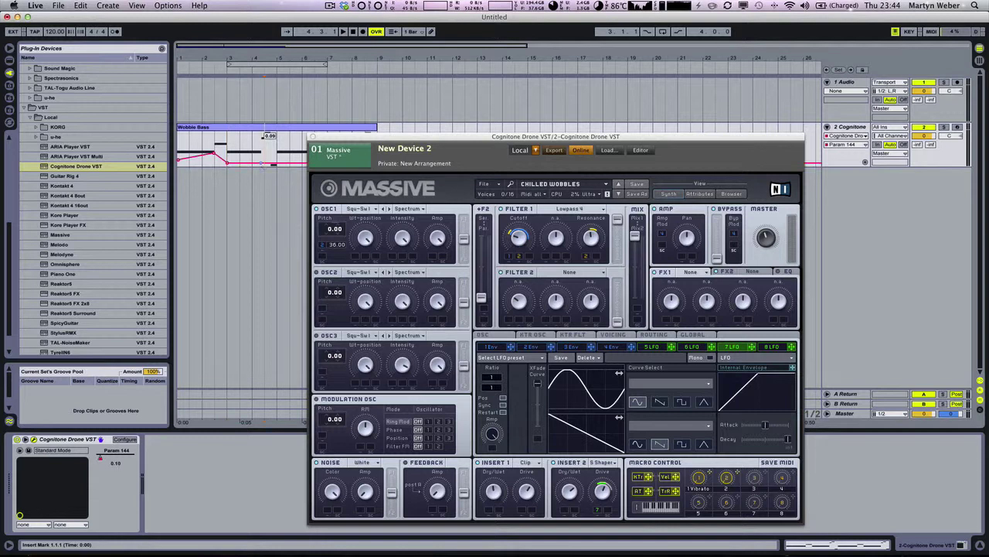
pyautogui.moveTo(263, 164); pyautogui.dragTo(263, 140)
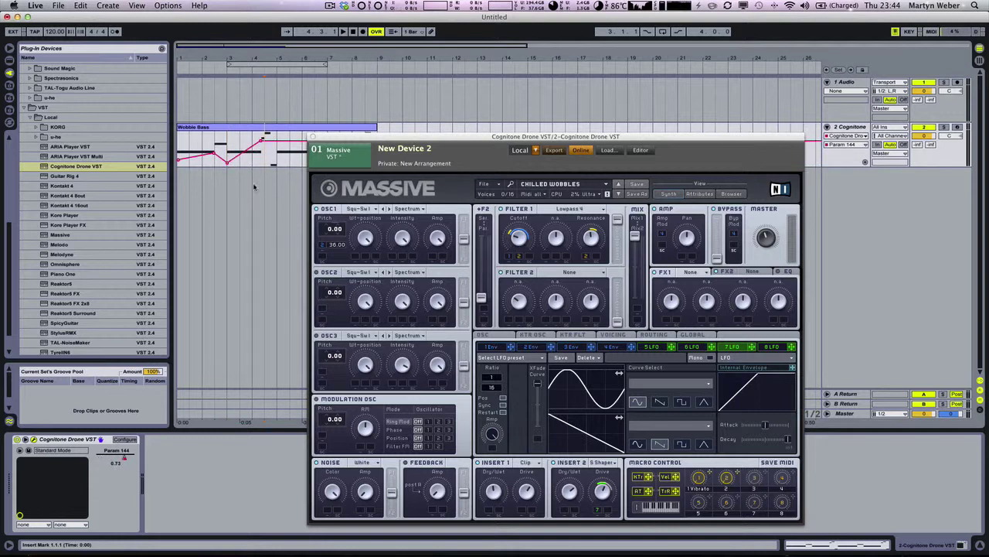
pyautogui.click(353, 32)
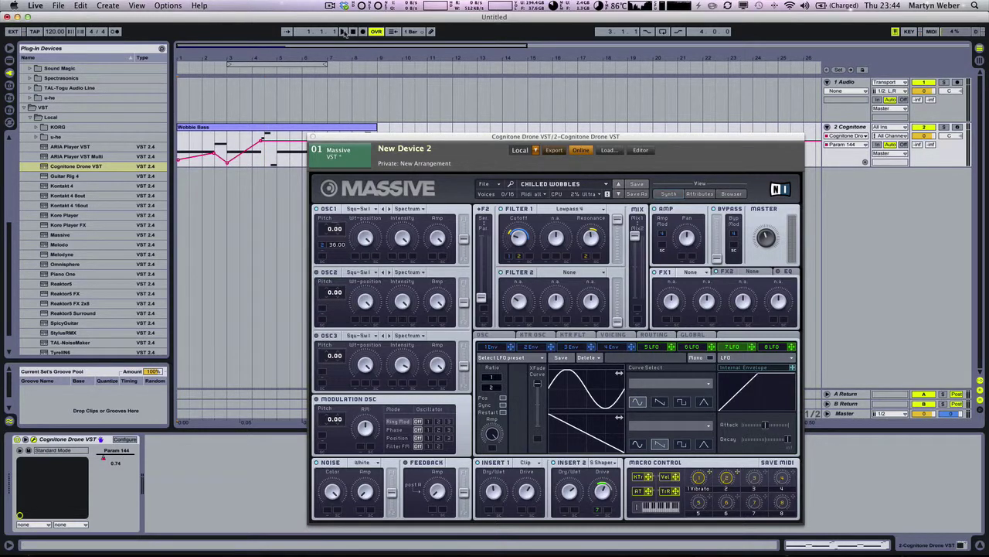
pyautogui.click(343, 32)
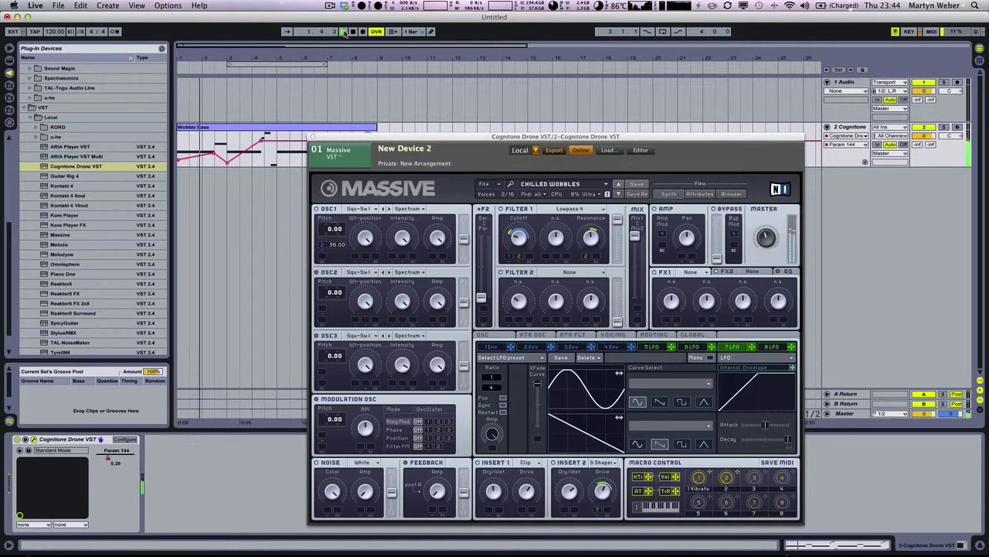